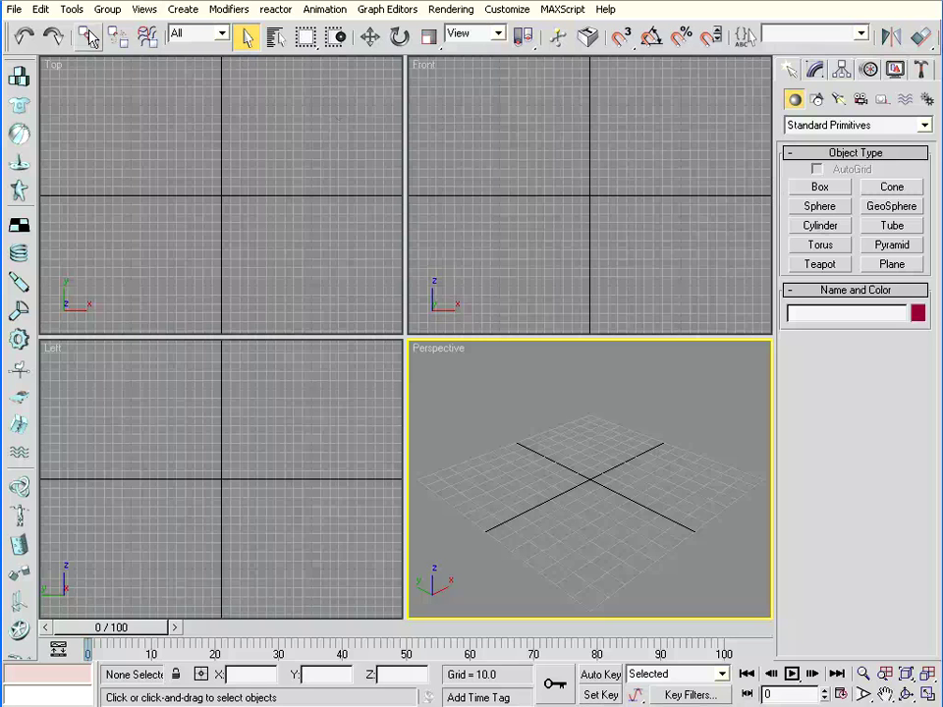
# Step: Start a New All scene in 3ds Max, clearing every existing object and hierarchy
pyautogui.click(15, 13)
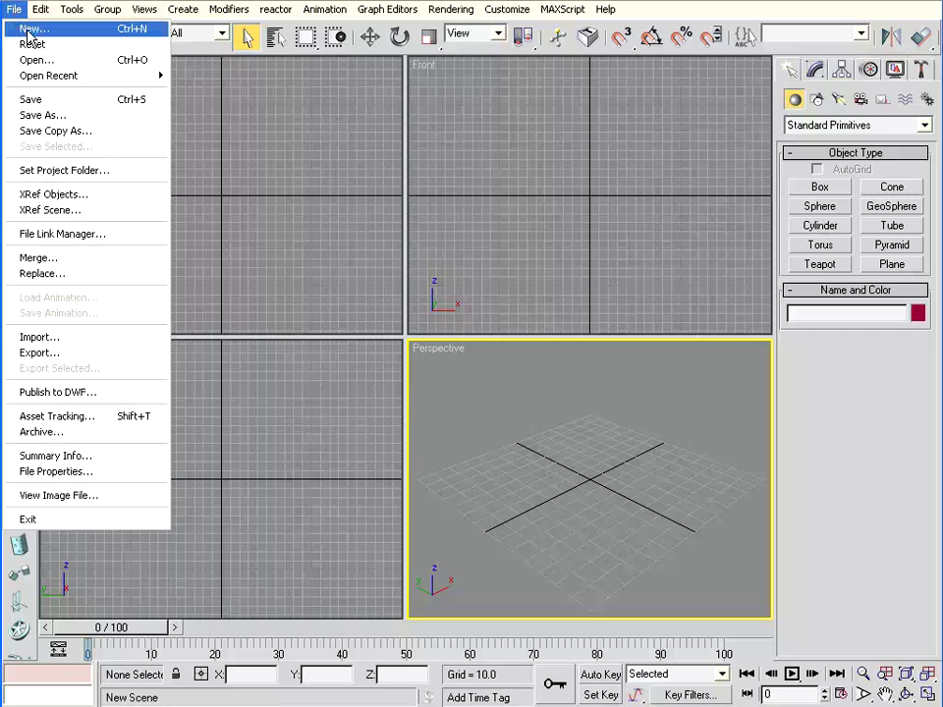
pyautogui.click(29, 29)
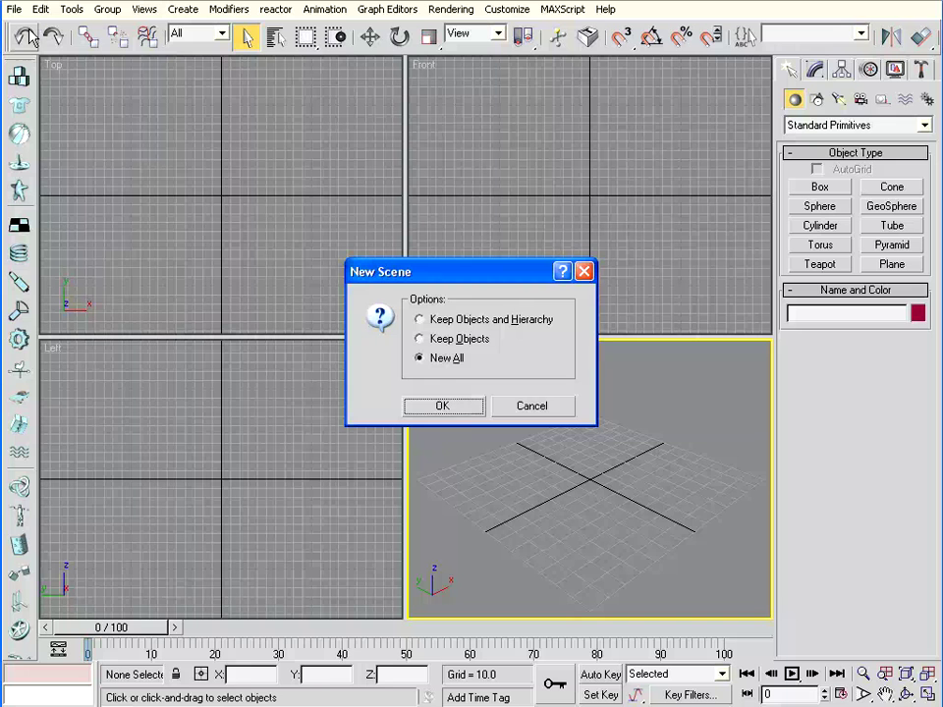
pyautogui.click(442, 406)
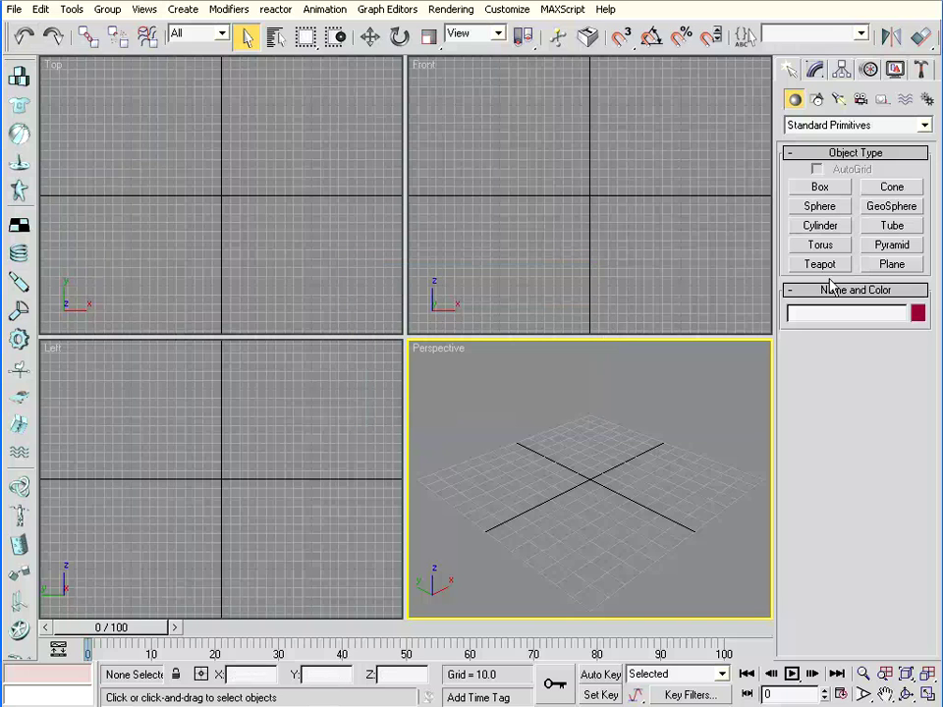
# Step: Draw a ground plane in the Top view with 1 length and 1 width segment
pyautogui.click(891, 266)
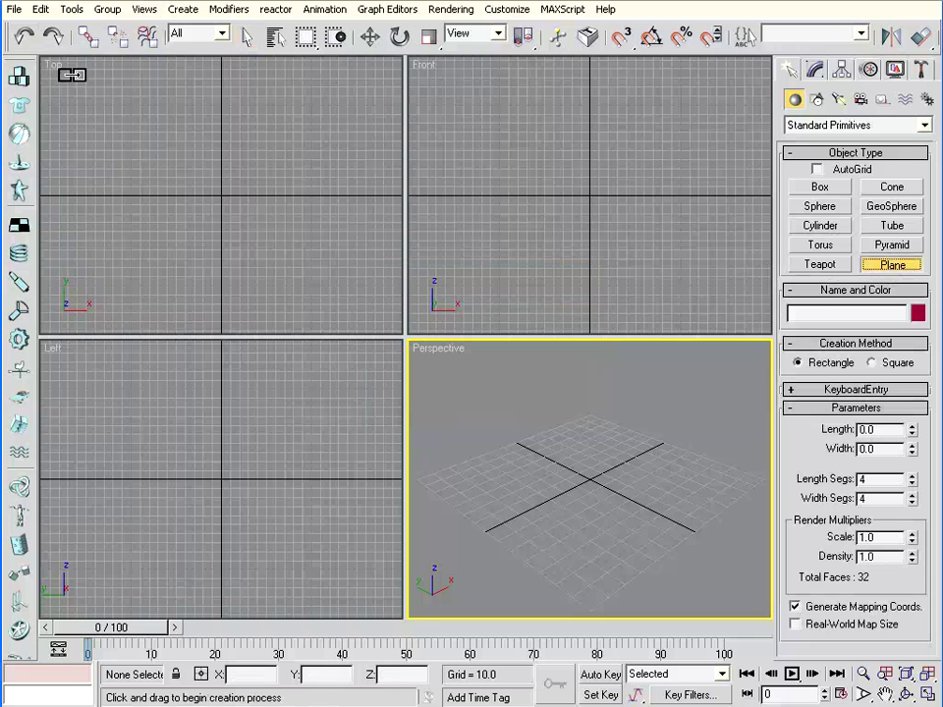
pyautogui.moveTo(78, 74); pyautogui.dragTo(360, 313)
pyautogui.write('1')
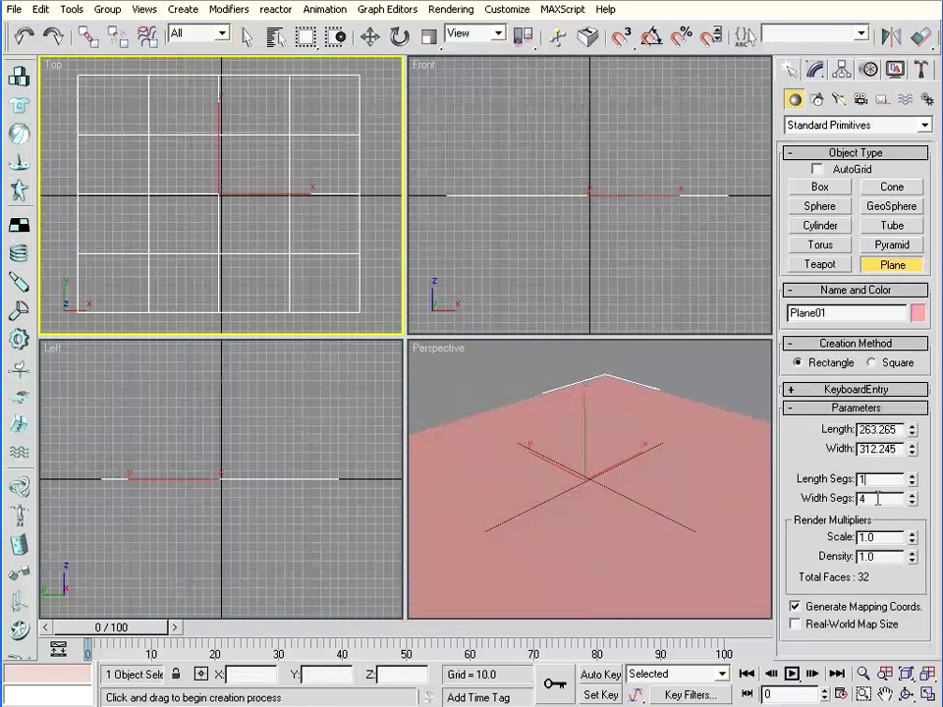
pyautogui.press('Tab')
pyautogui.write('1')
pyautogui.press('Tab')
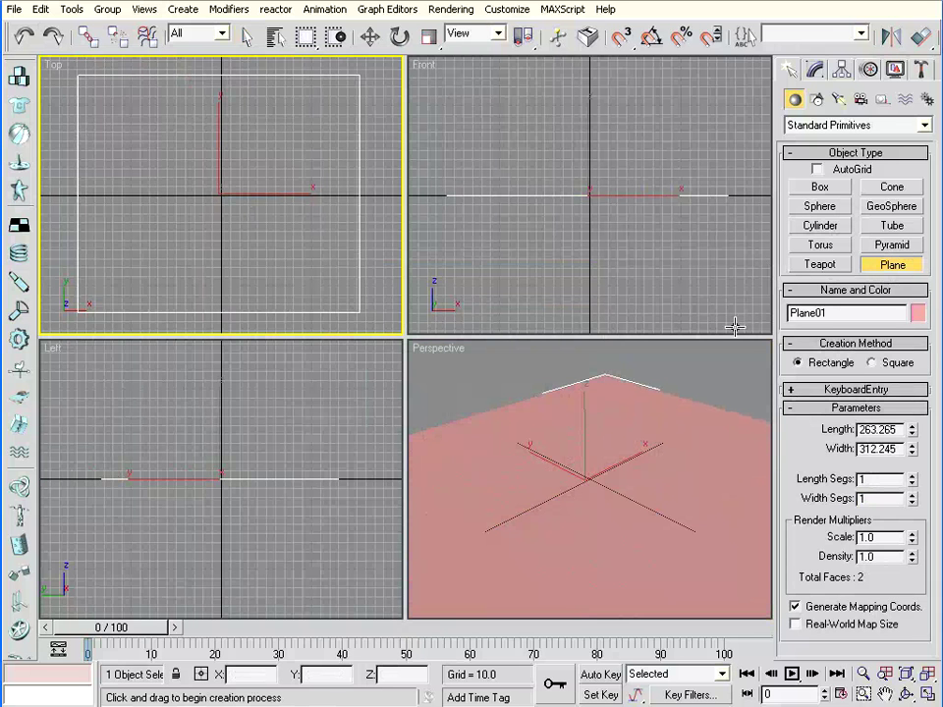
# Step: Create a 17.347 × 17.347 box about 46.9 tall standing on the plane
pyautogui.click(819, 186)
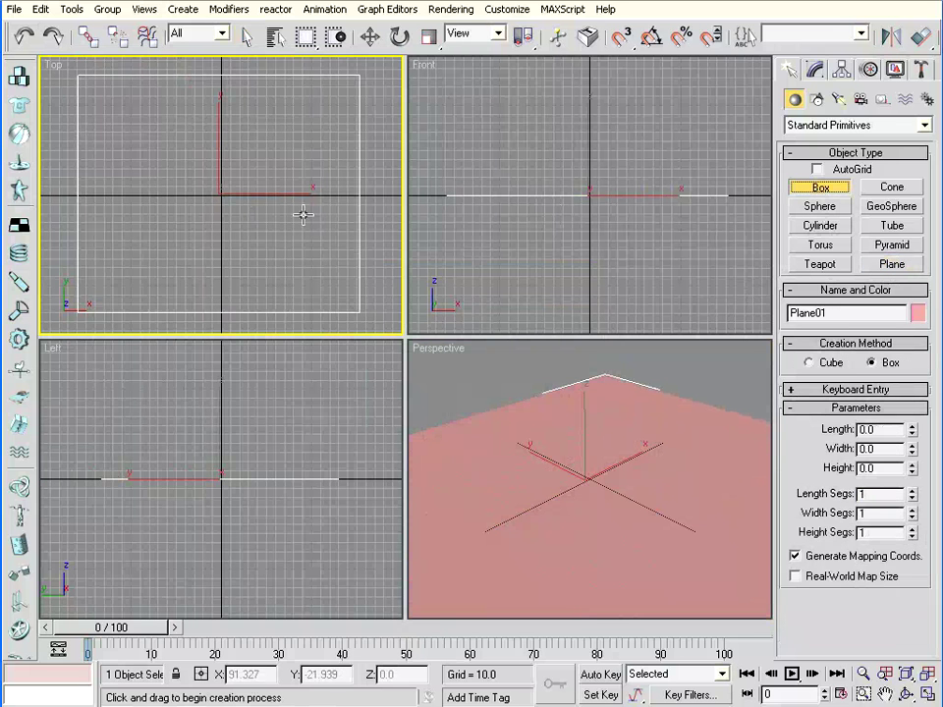
pyautogui.moveTo(279, 140); pyautogui.dragTo(288, 147)
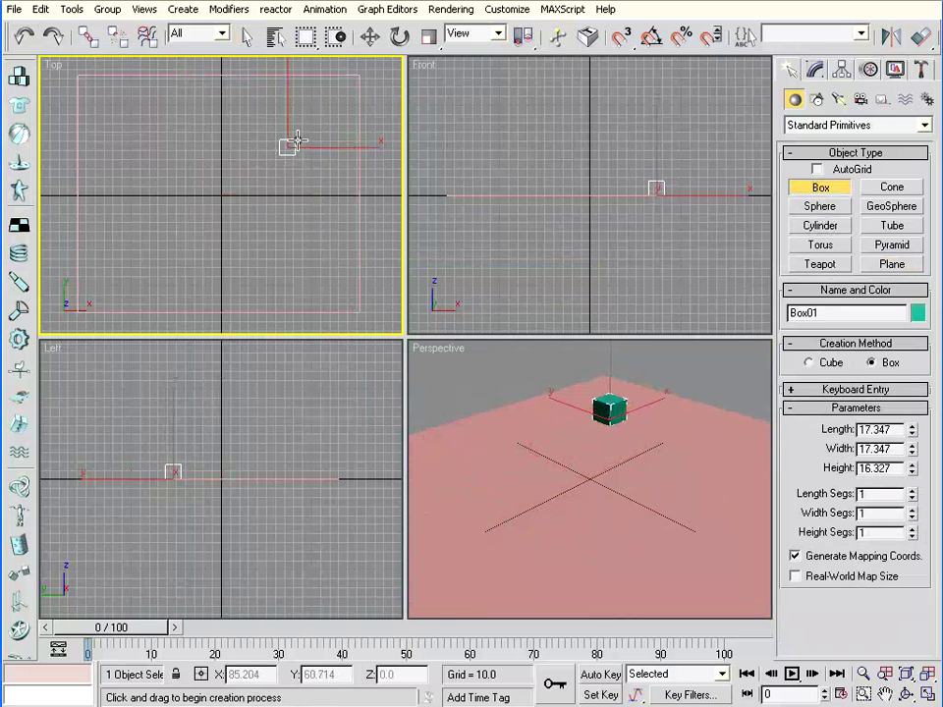
pyautogui.click(300, 113)
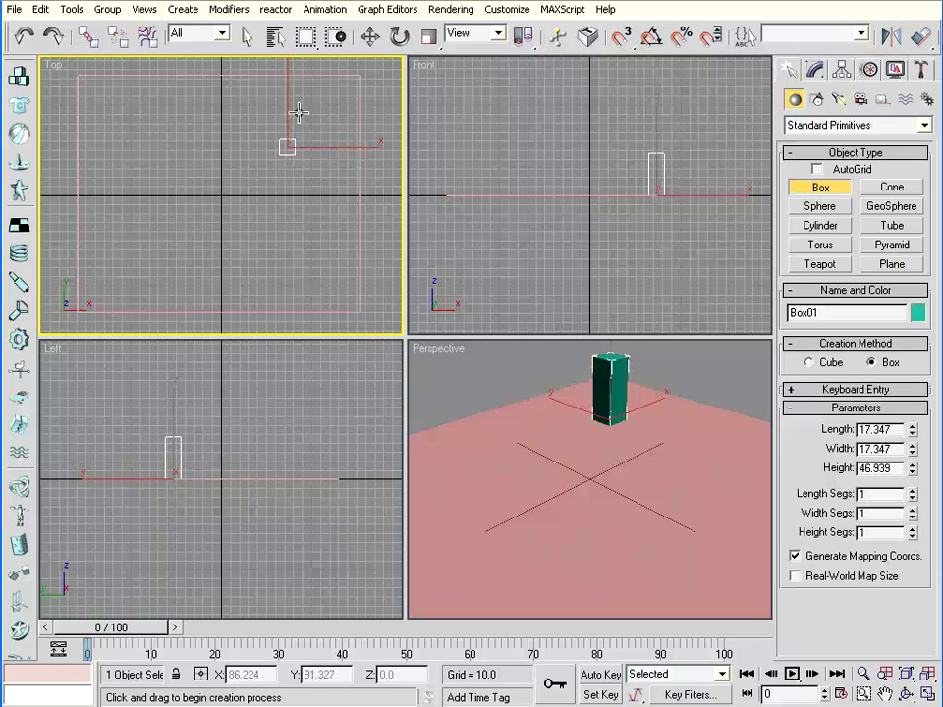
pyautogui.click(815, 70)
# Step: Add a Bend modifier to the box, increase its height segments, and set the bend angle to 94°
pyautogui.click(827, 120)
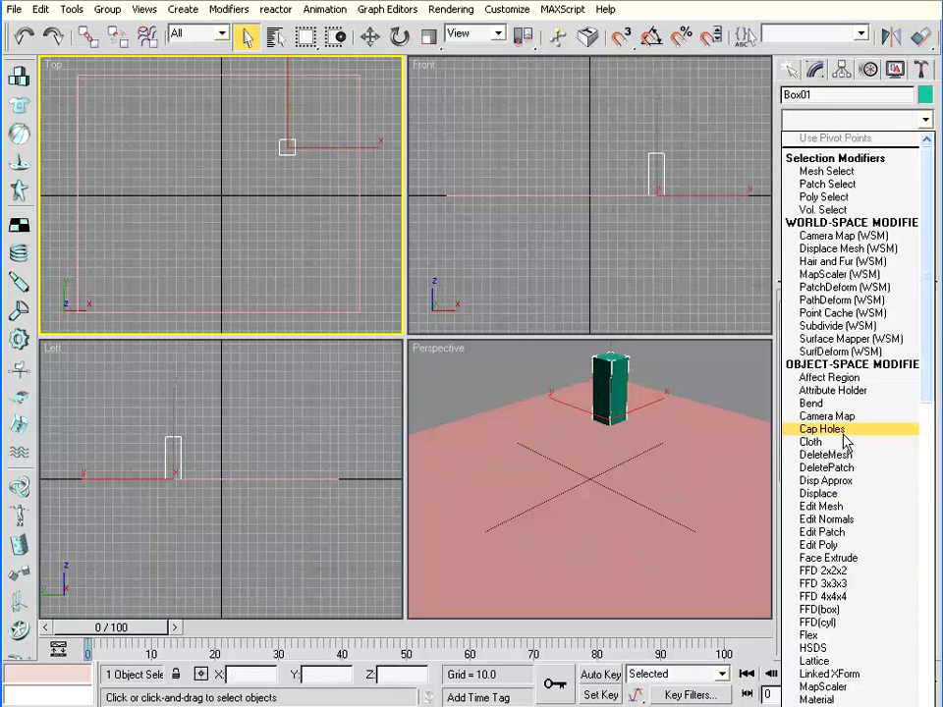
pyautogui.click(835, 406)
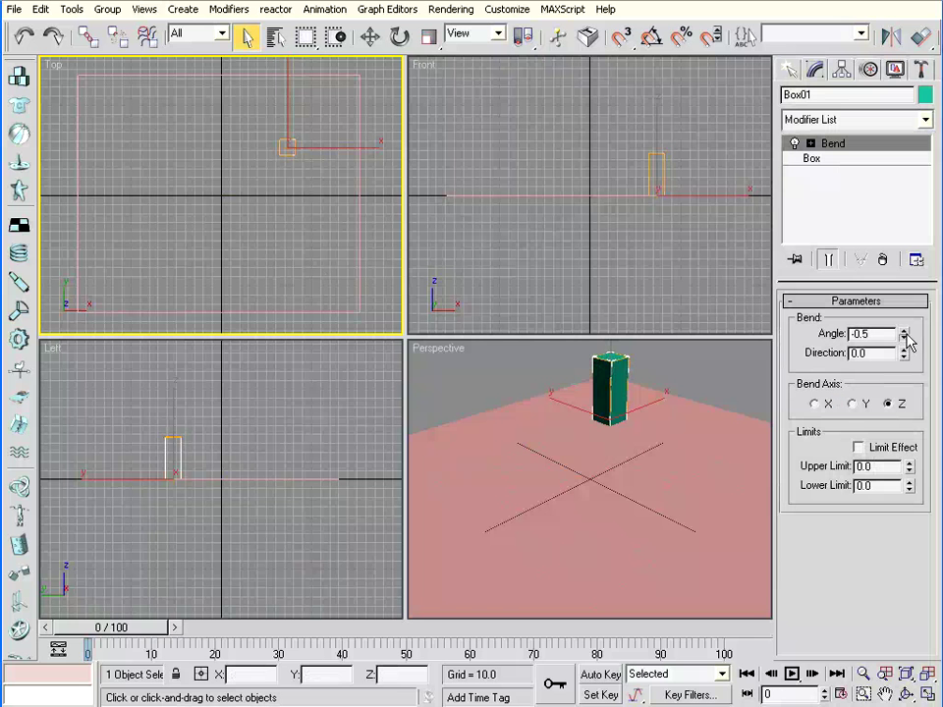
pyautogui.moveTo(904, 335); pyautogui.dragTo(904, 294)
pyautogui.click(815, 158)
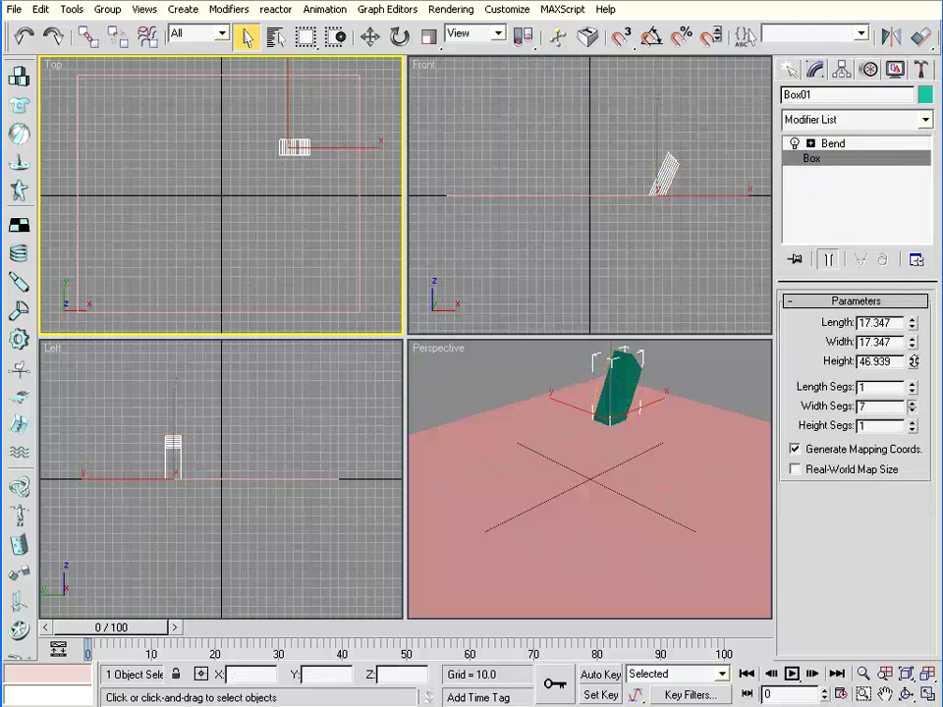
pyautogui.moveTo(913, 422); pyautogui.dragTo(915, 279)
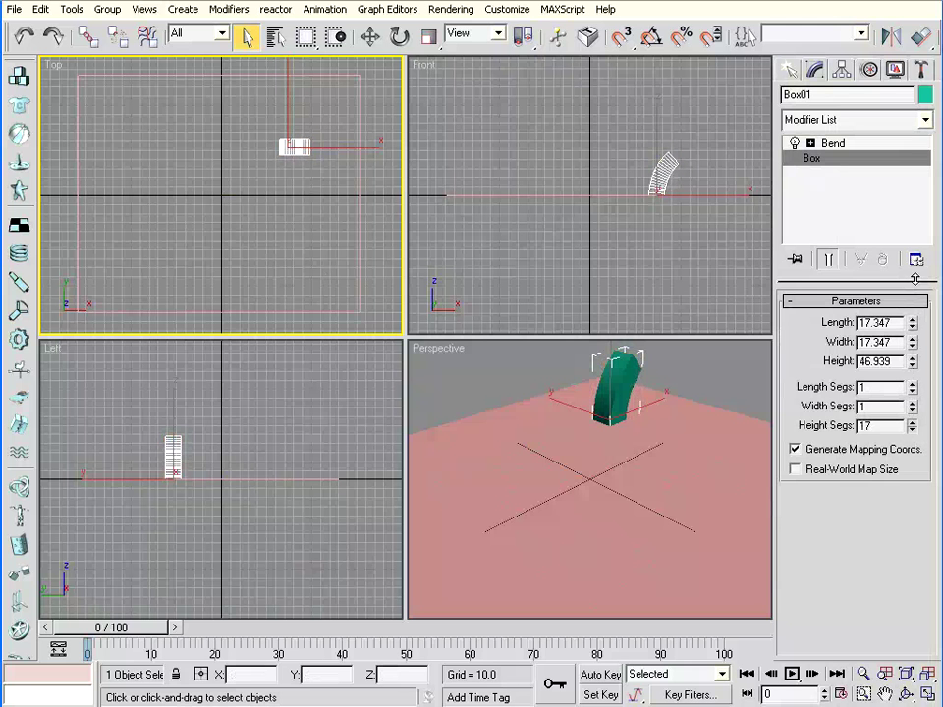
pyautogui.click(834, 144)
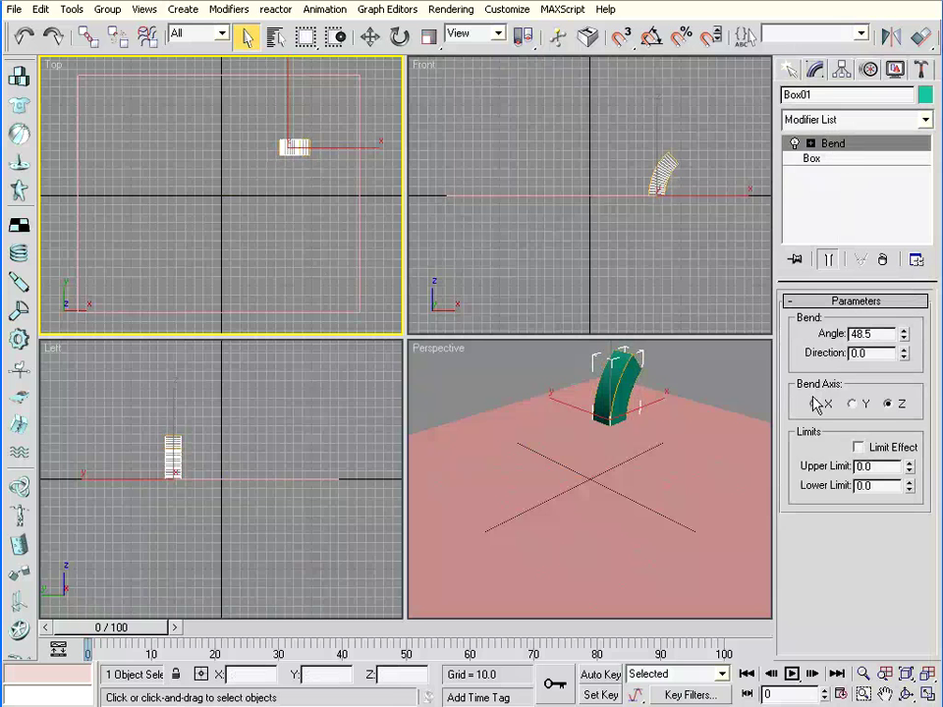
pyautogui.moveTo(903, 334)
pyautogui.mouseDown()
pyautogui.moveTo(904, 295)
pyautogui.moveTo(904, 330)
pyautogui.mouseUp()
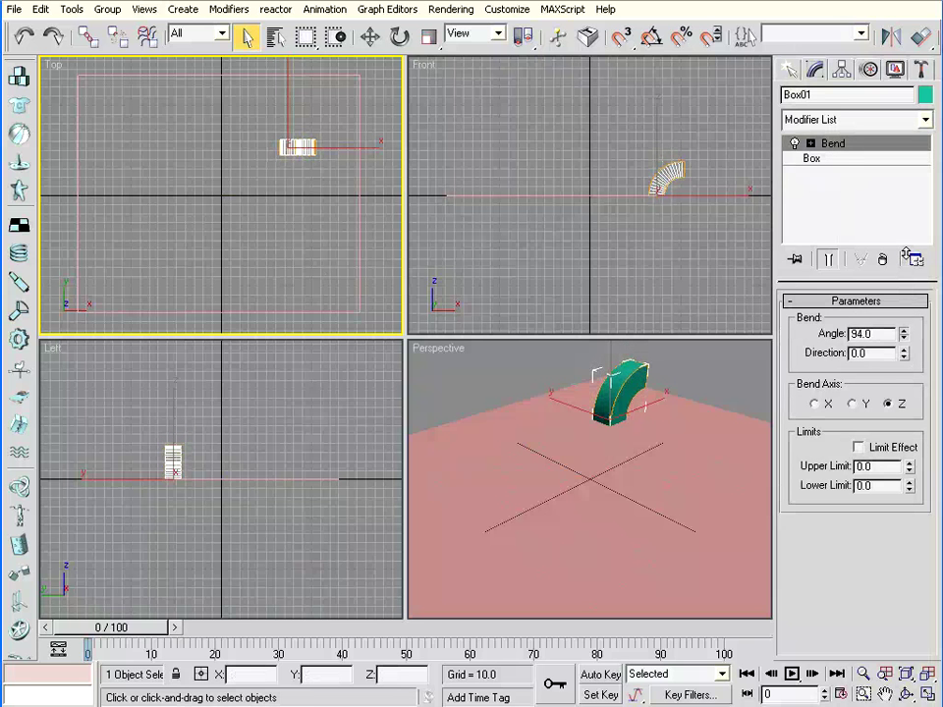
# Step: Shift the bend gizmo along Z to reshape the curve, then lower the bent box slightly
pyautogui.click(810, 144)
pyautogui.click(843, 158)
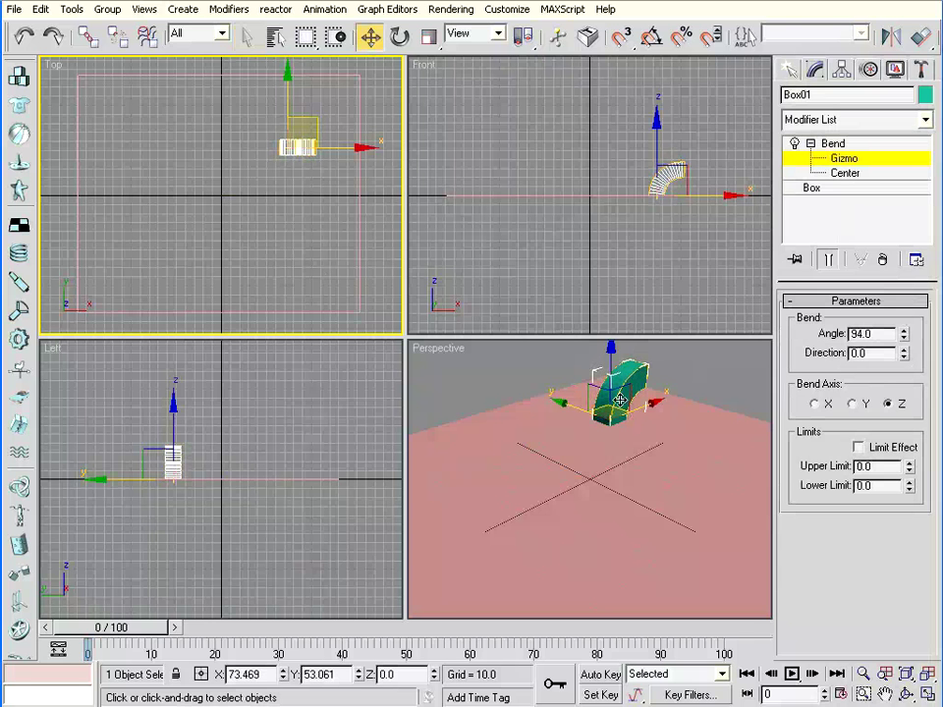
pyautogui.moveTo(611, 363)
pyautogui.mouseDown()
pyautogui.moveTo(611, 349)
pyautogui.moveTo(613, 359)
pyautogui.mouseUp()
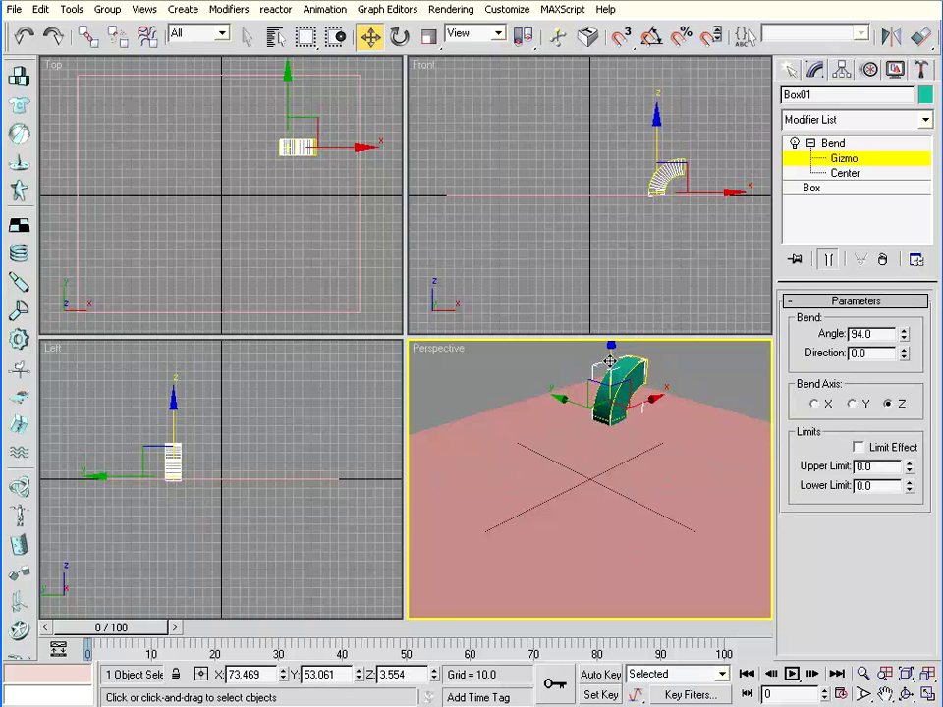
pyautogui.moveTo(611, 361)
pyautogui.mouseDown()
pyautogui.moveTo(610, 384)
pyautogui.moveTo(611, 355)
pyautogui.mouseUp()
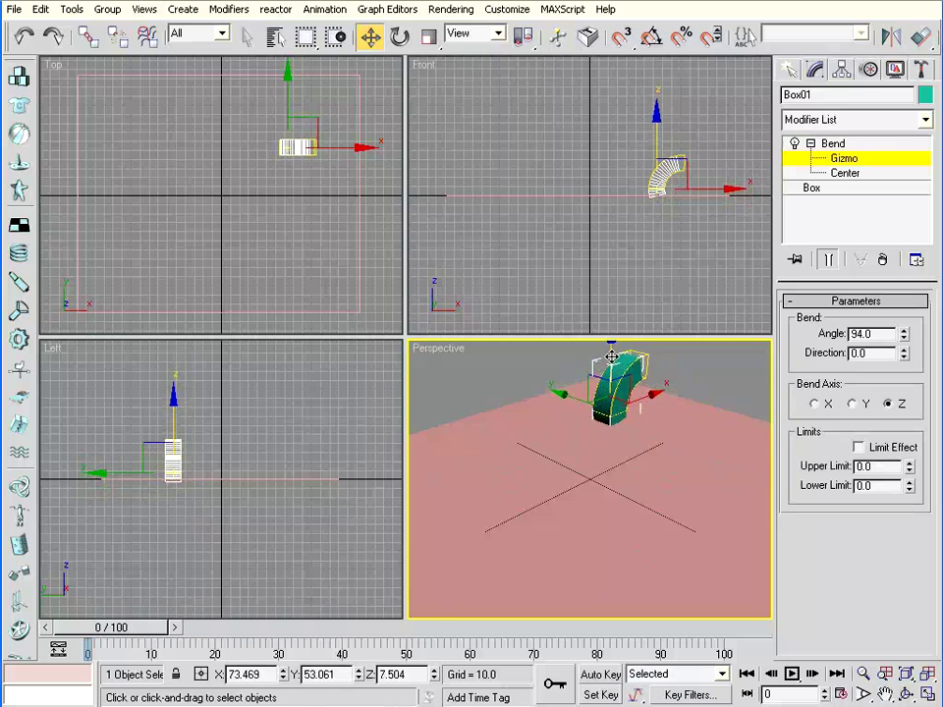
pyautogui.click(833, 143)
pyautogui.click(656, 120)
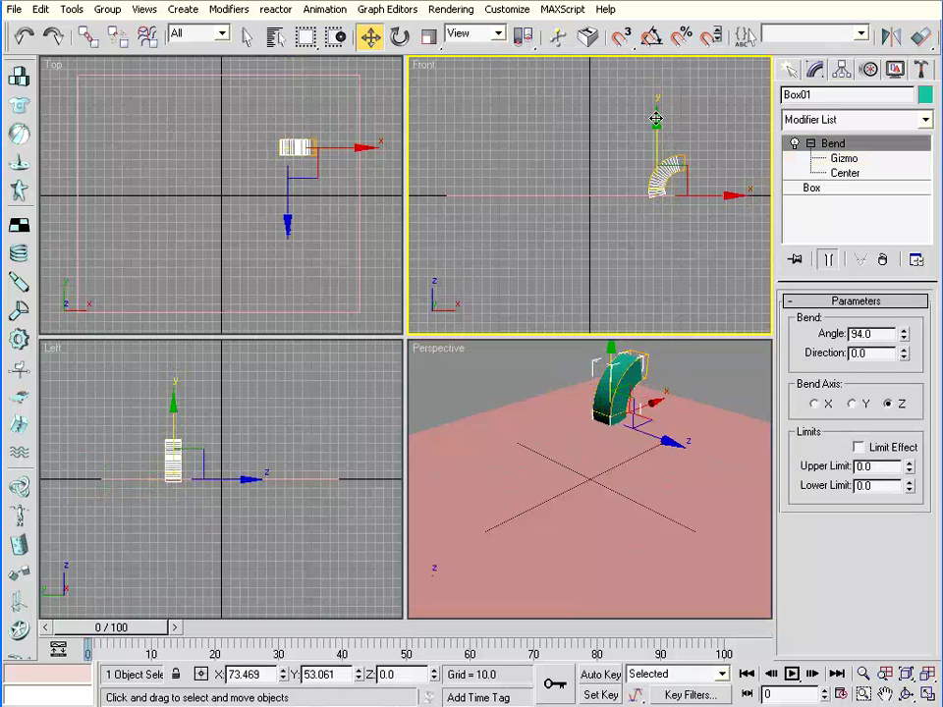
pyautogui.moveTo(656, 120); pyautogui.dragTo(657, 122)
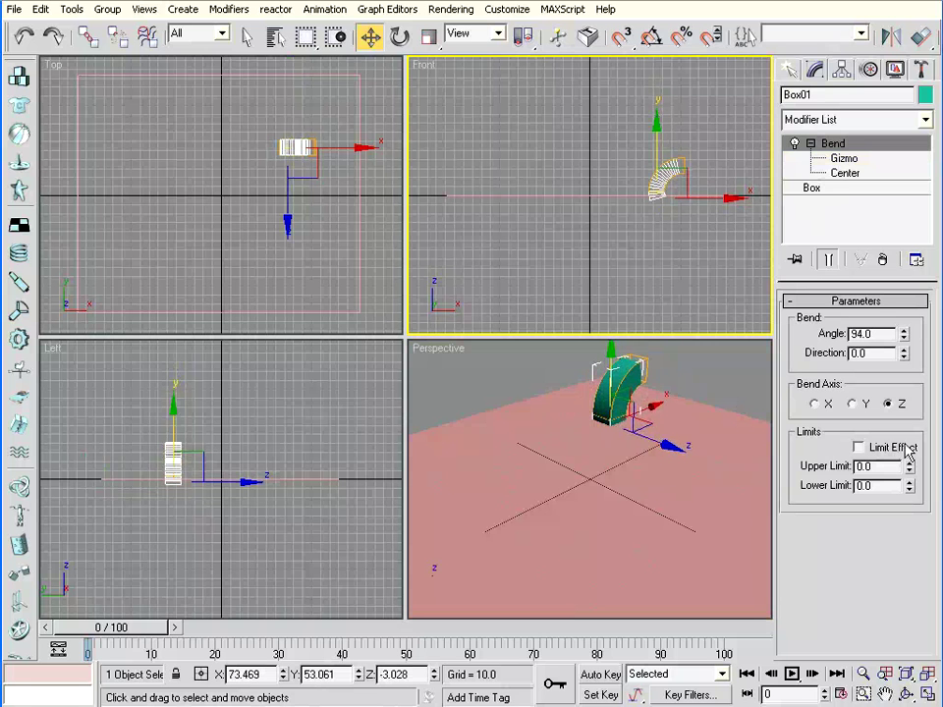
# Step: Create a sphere in the Top view and raise it above the ground in the Front view
pyautogui.click(791, 72)
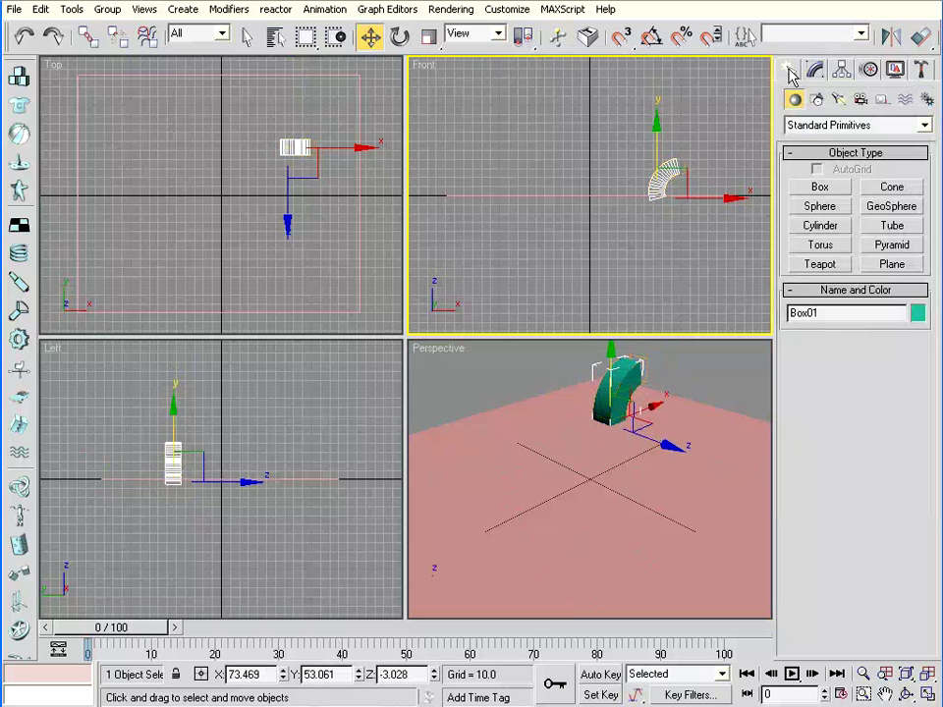
pyautogui.click(818, 208)
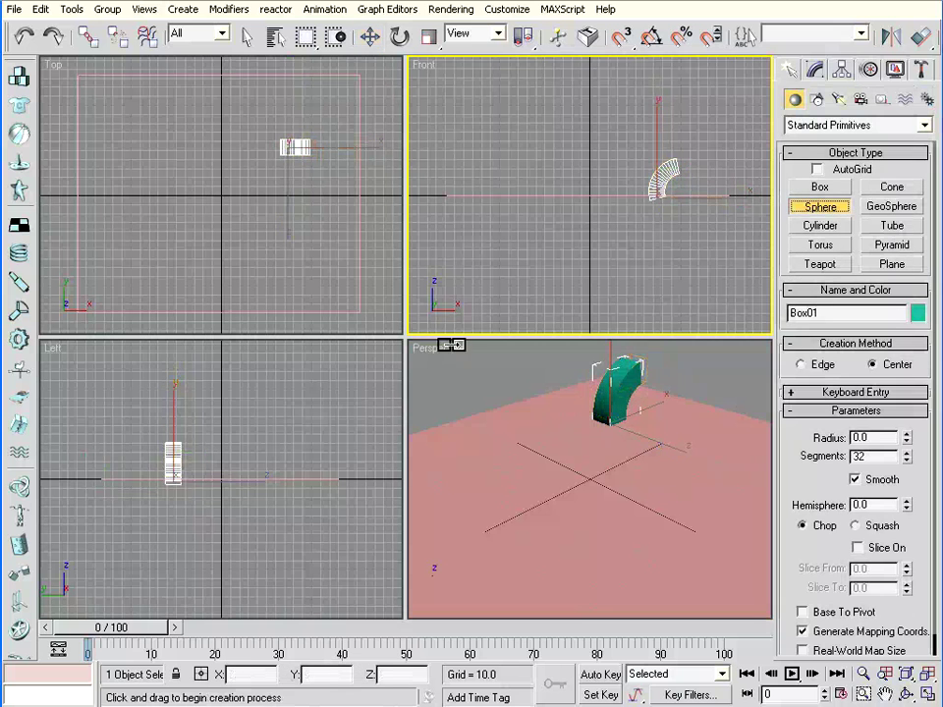
pyautogui.moveTo(251, 202)
pyautogui.mouseDown()
pyautogui.moveTo(259, 216)
pyautogui.moveTo(252, 204)
pyautogui.mouseUp()
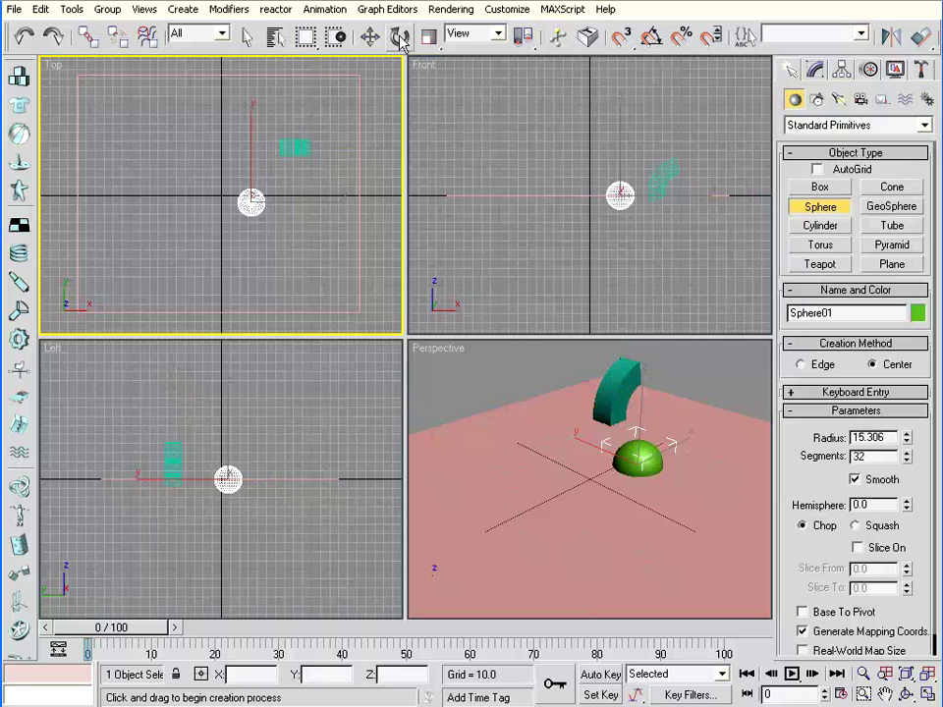
pyautogui.click(369, 37)
pyautogui.click(627, 167)
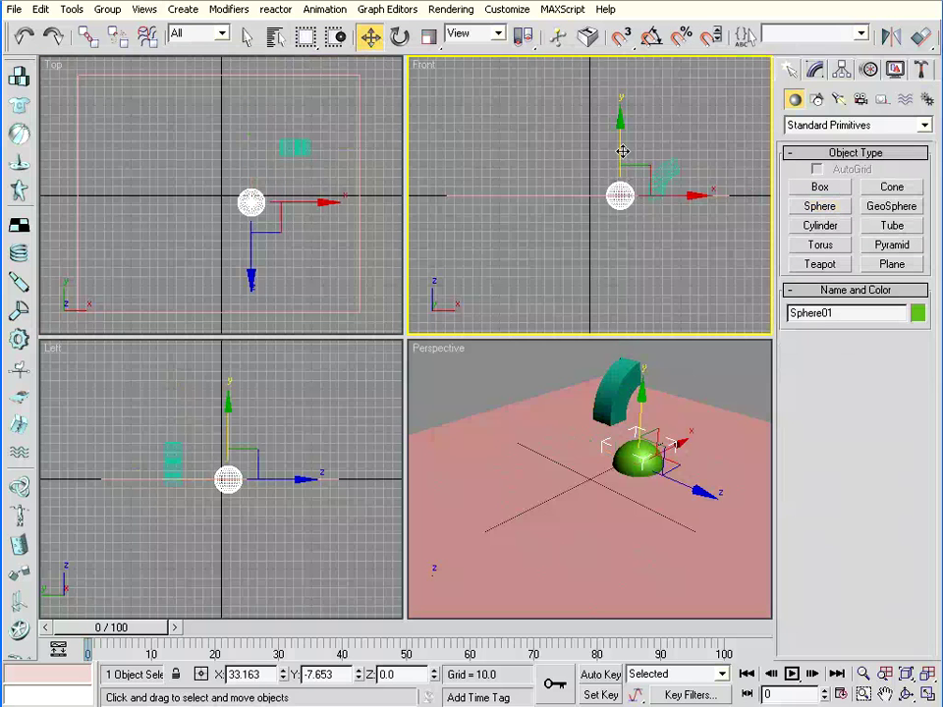
pyautogui.moveTo(621, 151); pyautogui.dragTo(620, 135)
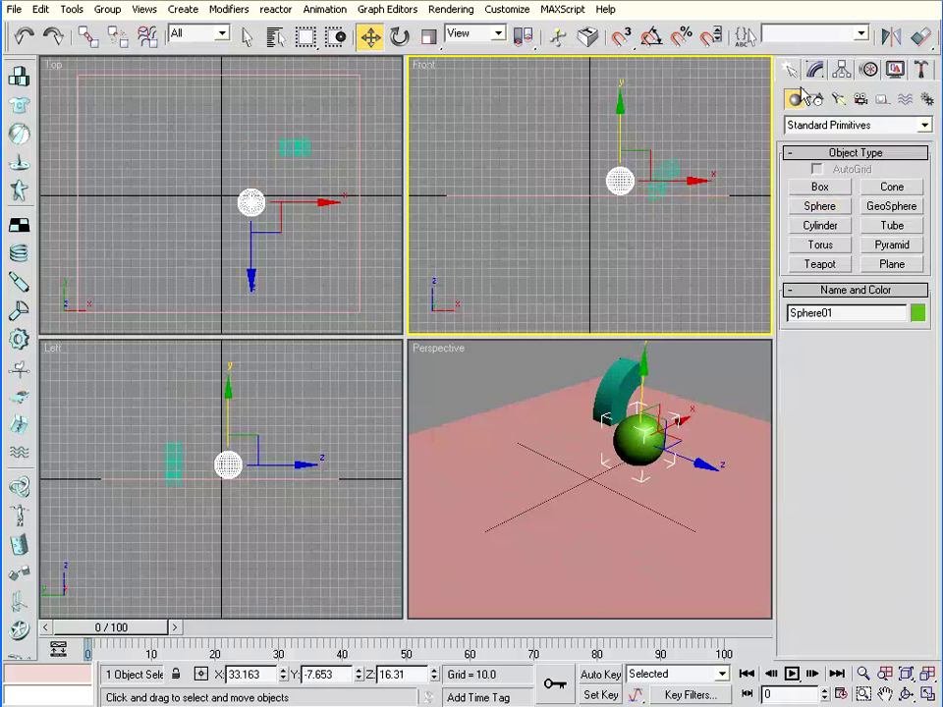
# Step: Create a teapot in front of the objects and rotate it about −117° around Z
pyautogui.click(820, 264)
pyautogui.moveTo(165, 159)
pyautogui.mouseDown()
pyautogui.moveTo(172, 167)
pyautogui.moveTo(233, 127)
pyautogui.moveTo(226, 225)
pyautogui.mouseUp()
pyautogui.rightClick(442, 204)
pyautogui.rightClick(204, 173)
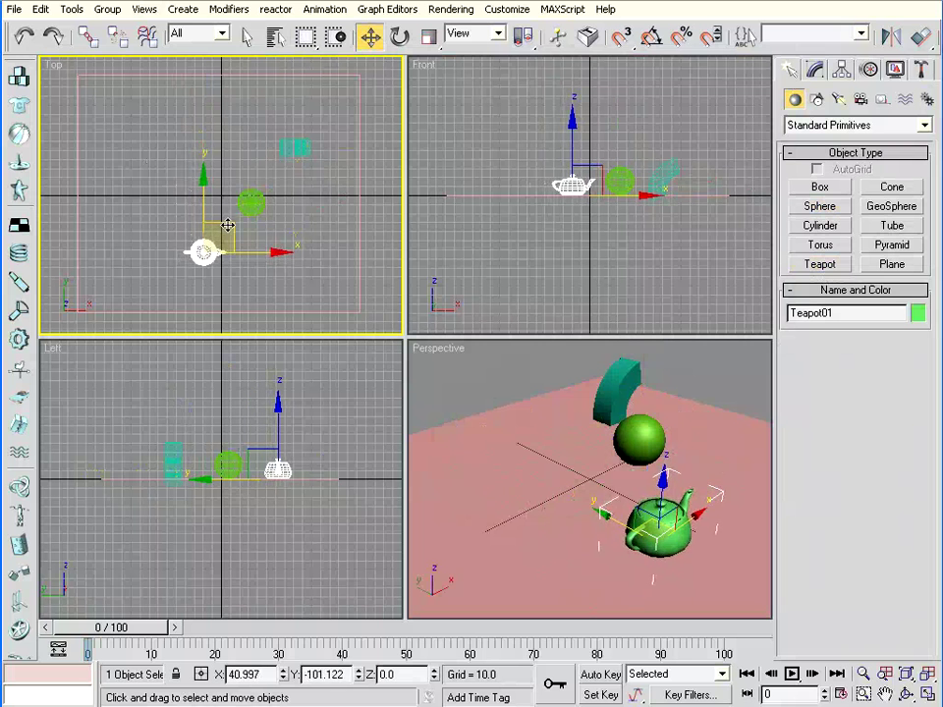
pyautogui.click(399, 37)
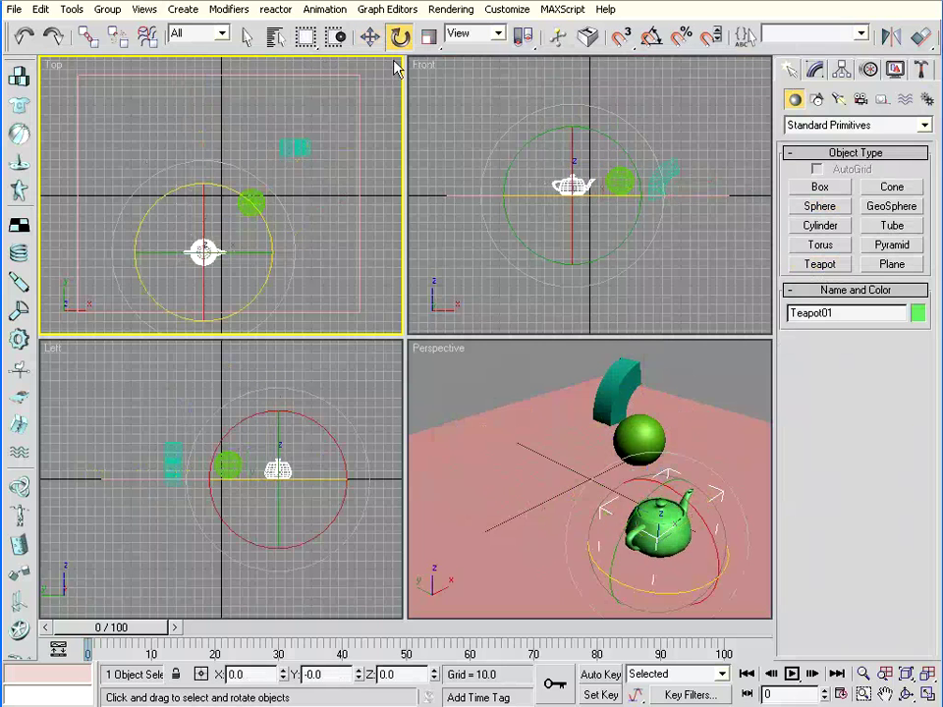
pyautogui.moveTo(148, 291)
pyautogui.mouseDown()
pyautogui.moveTo(194, 332)
pyautogui.moveTo(163, 105)
pyautogui.mouseUp()
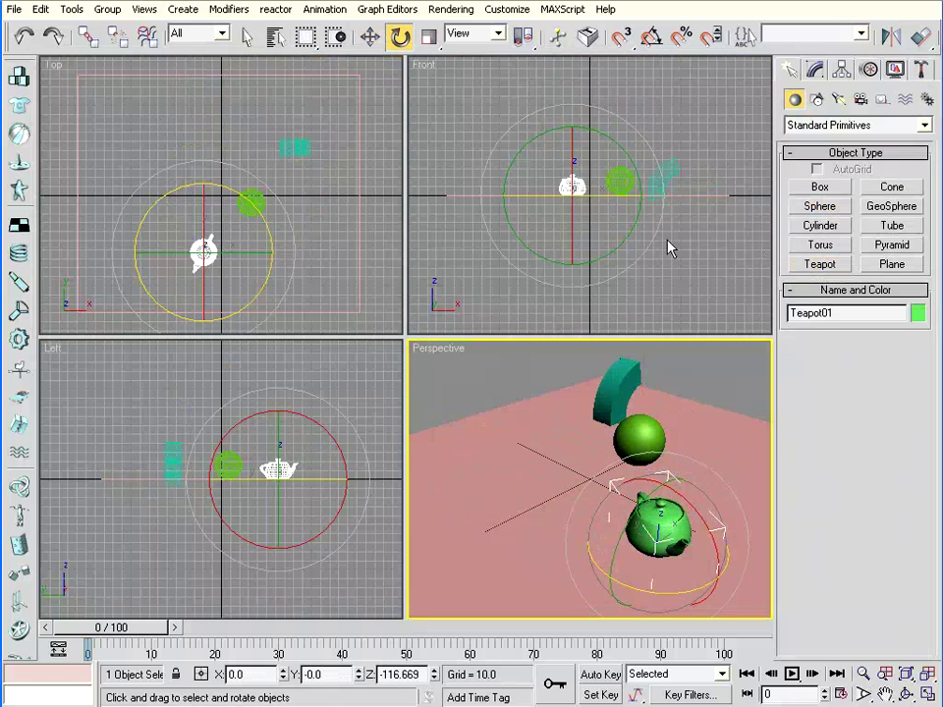
pyautogui.moveTo(884, 37); pyautogui.dragTo(632, 37)
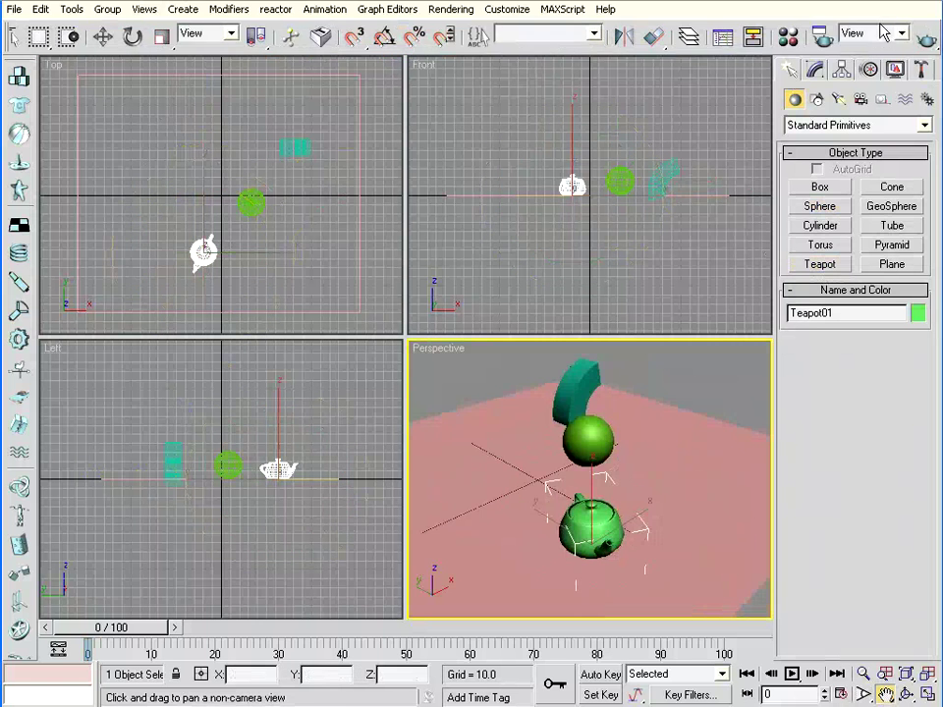
# Step: Place omni light Omni01 high above the objects and render a Perspective test frame
pyautogui.click(926, 37)
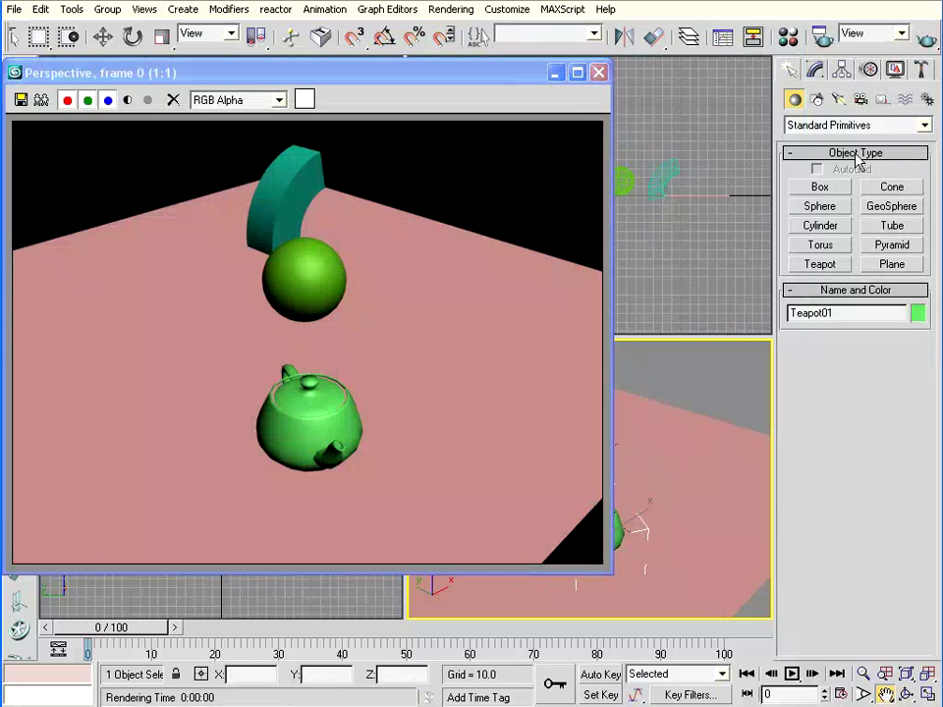
pyautogui.click(838, 100)
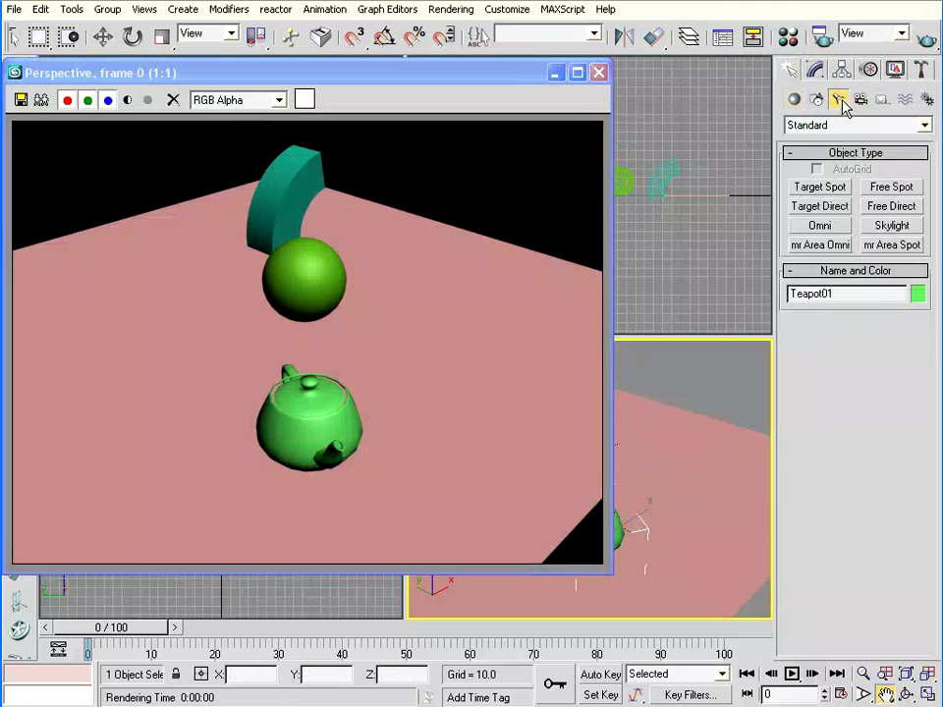
pyautogui.click(823, 226)
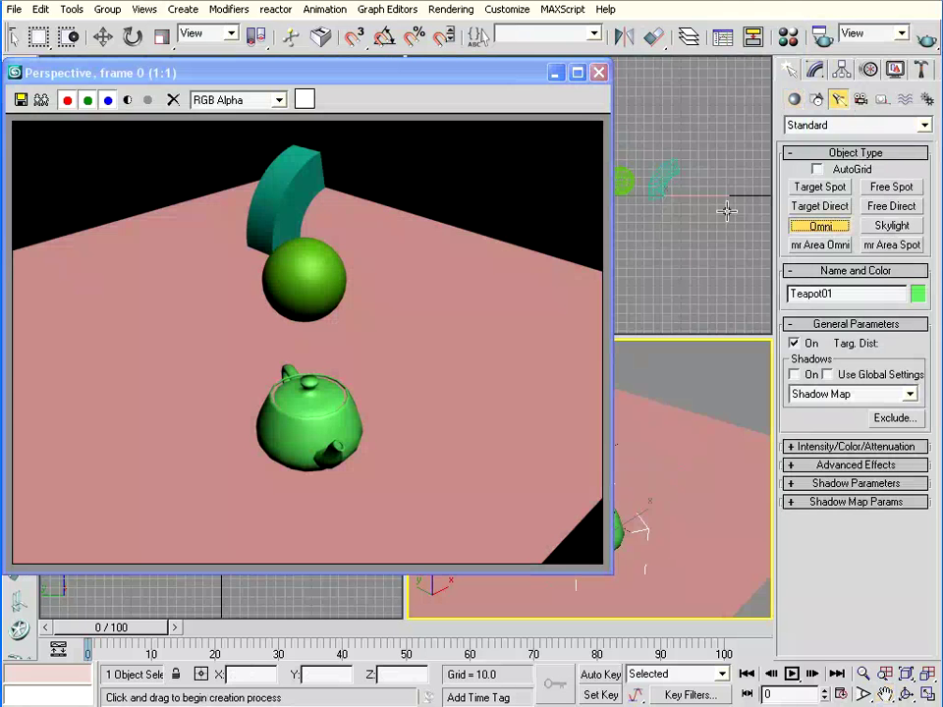
pyautogui.click(598, 73)
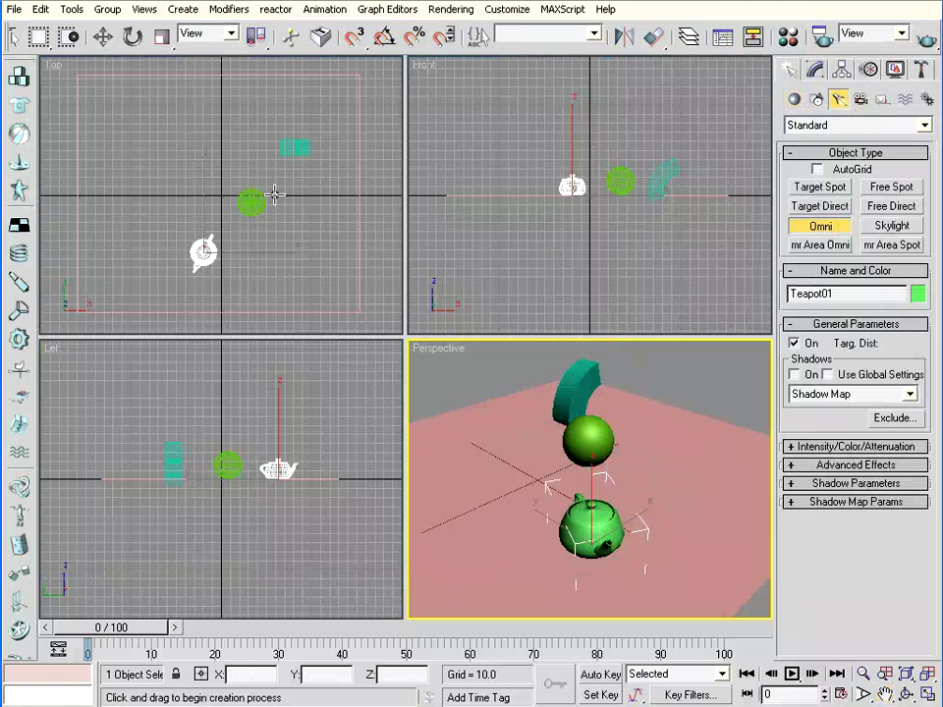
pyautogui.click(479, 108)
pyautogui.rightClick(427, 449)
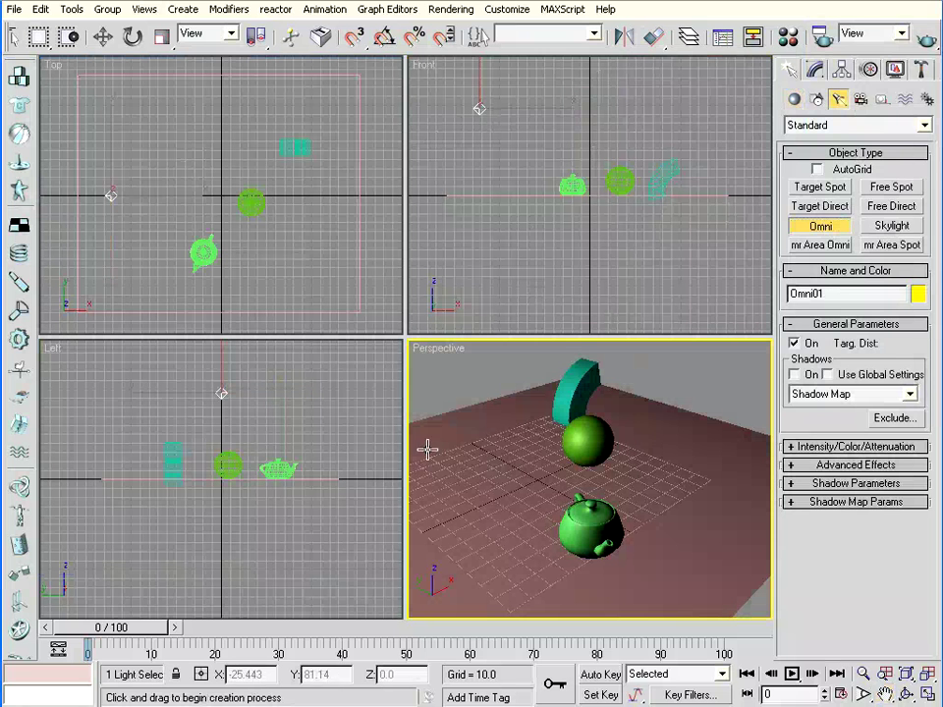
pyautogui.click(927, 40)
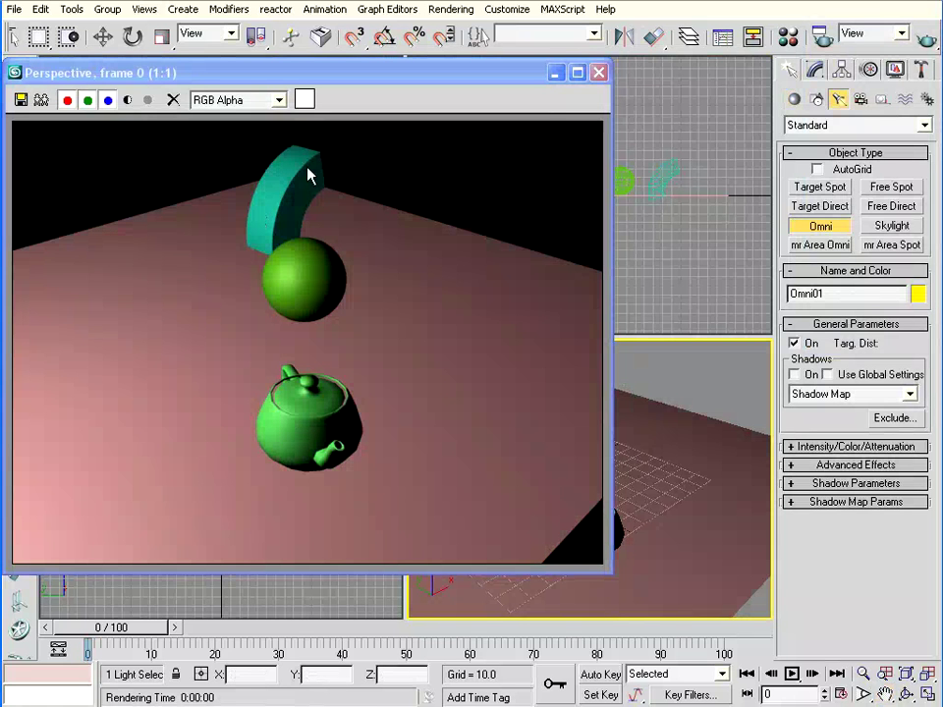
pyautogui.click(600, 74)
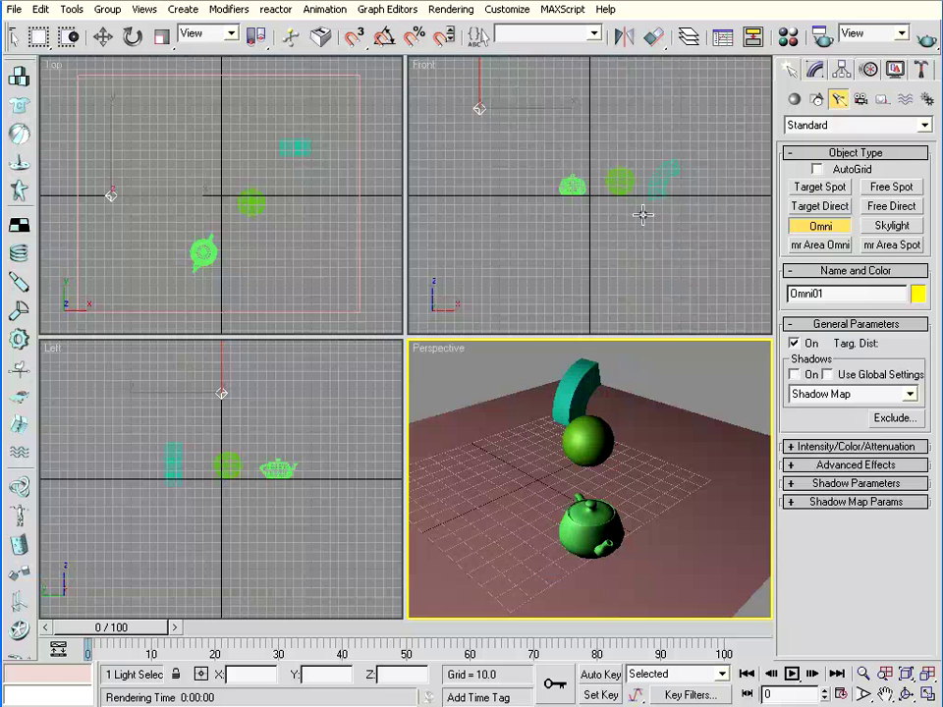
# Step: Turn on Shadow Map shadows for Omni01, keeping it an Omni light, and render to check
pyautogui.click(815, 71)
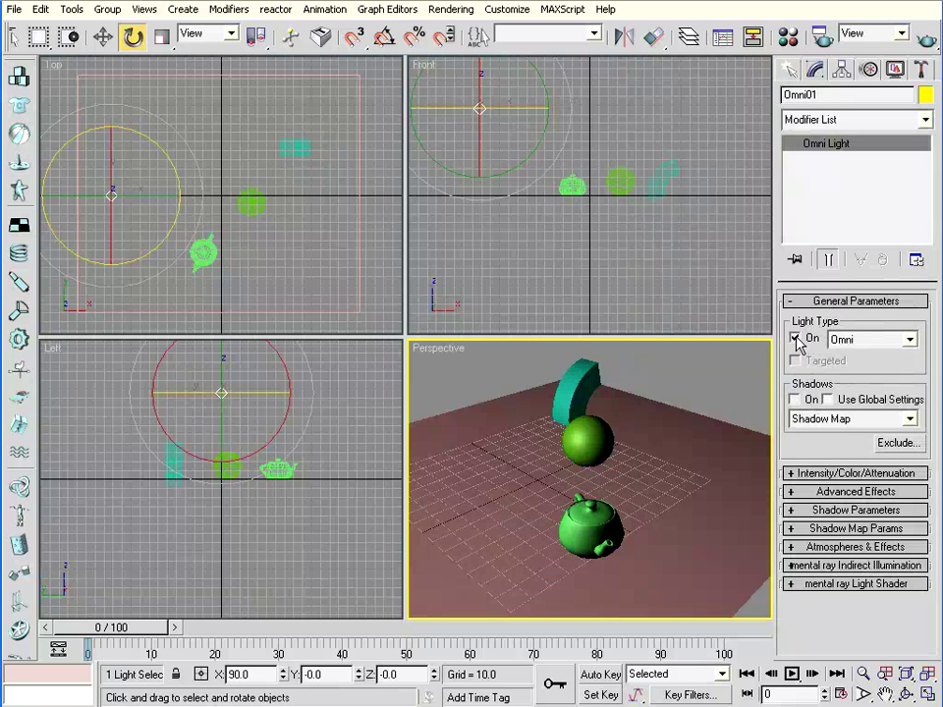
pyautogui.click(910, 340)
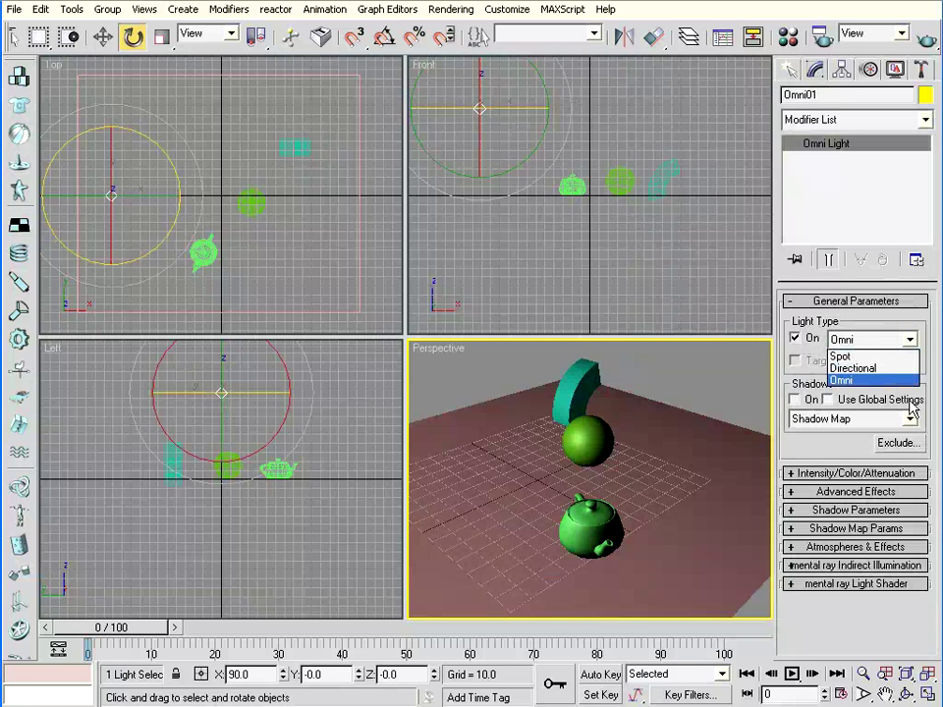
pyautogui.click(835, 454)
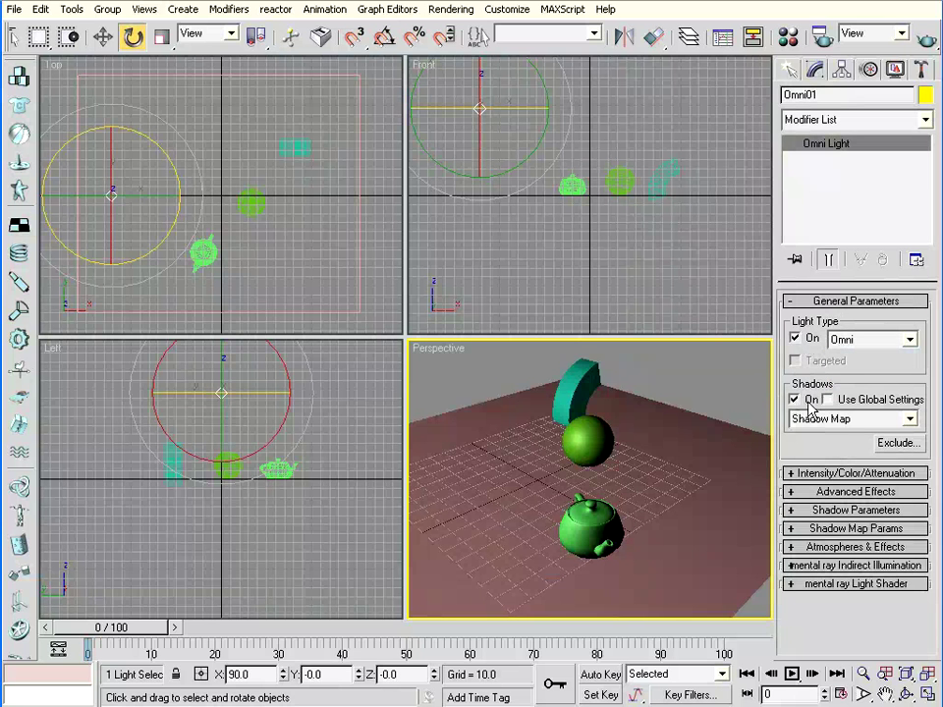
pyautogui.hotkey('shift', 'q')
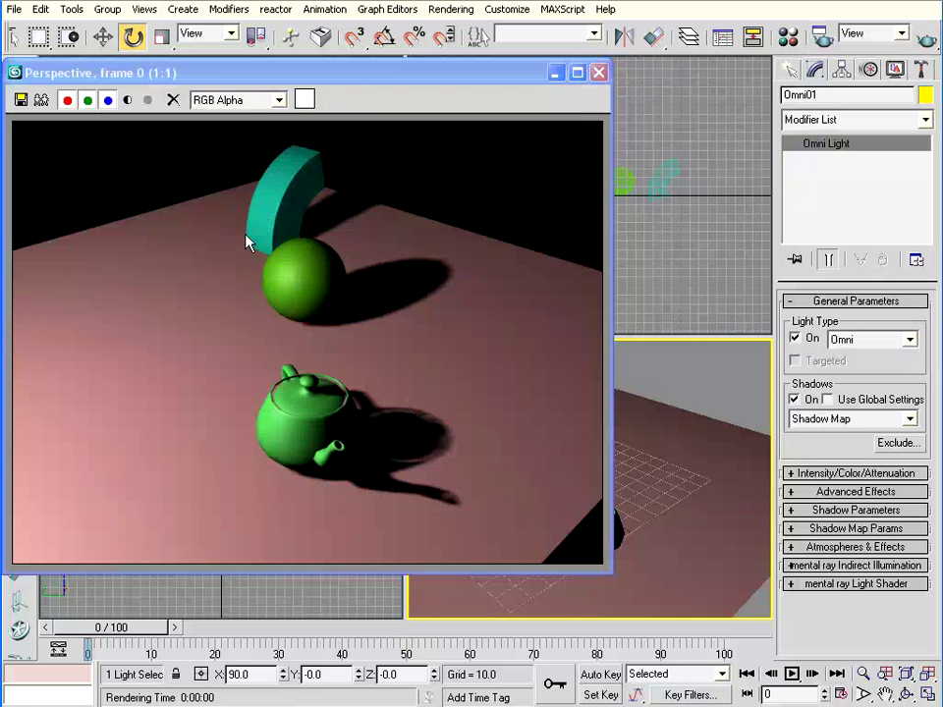
pyautogui.click(599, 71)
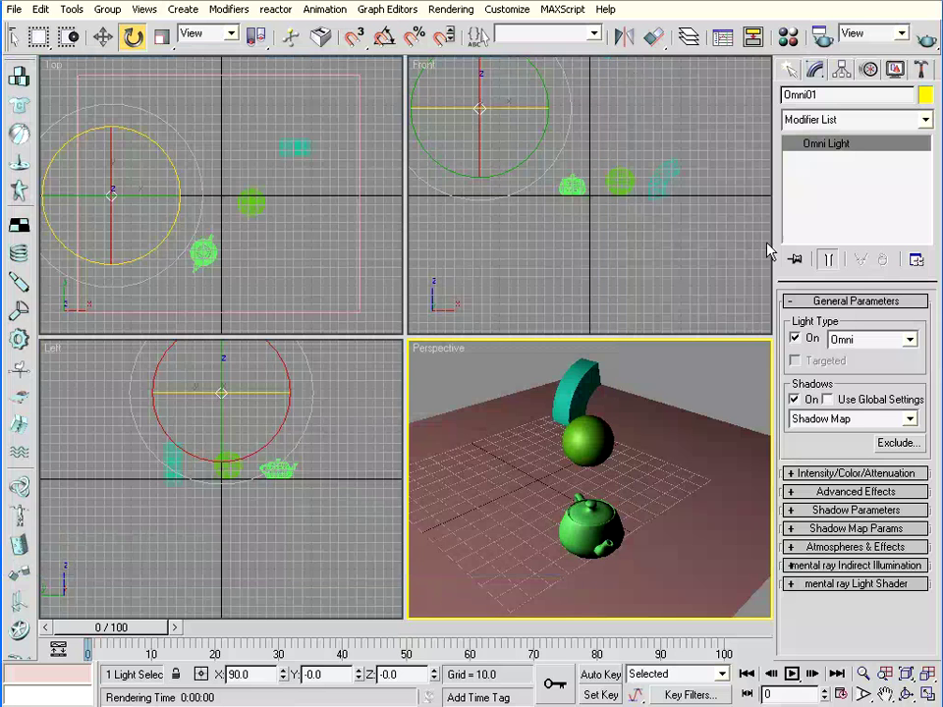
# Step: Tint Omni01 a warm peach-orange colour in the colour picker and check the render
pyautogui.click(830, 472)
pyautogui.moveTo(817, 444); pyautogui.dragTo(853, 330)
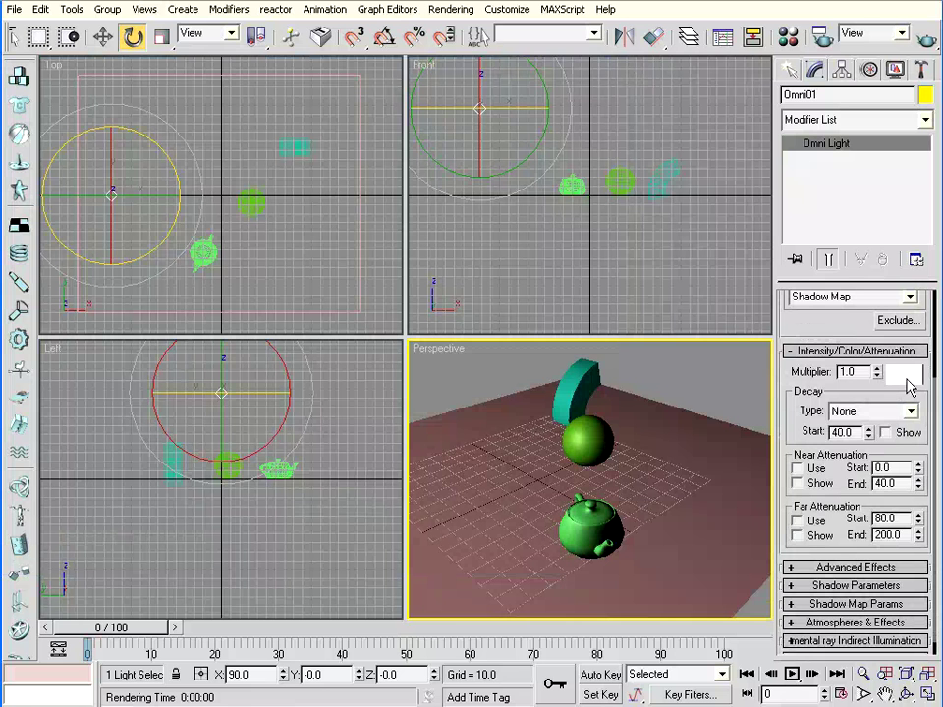
pyautogui.click(906, 379)
pyautogui.moveTo(488, 38); pyautogui.dragTo(481, 194)
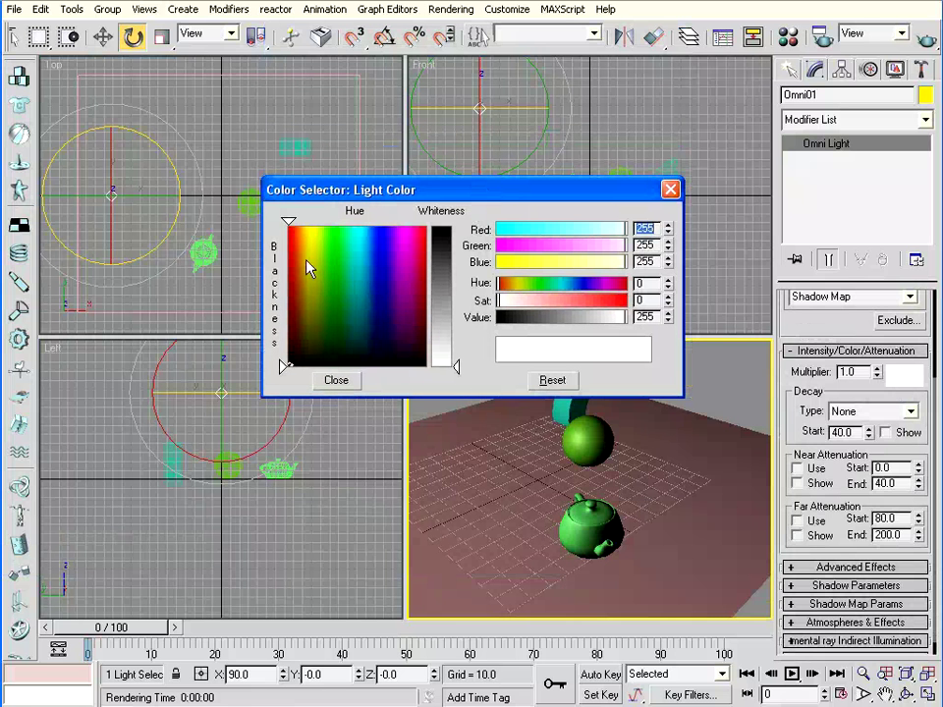
pyautogui.moveTo(308, 269); pyautogui.dragTo(303, 253)
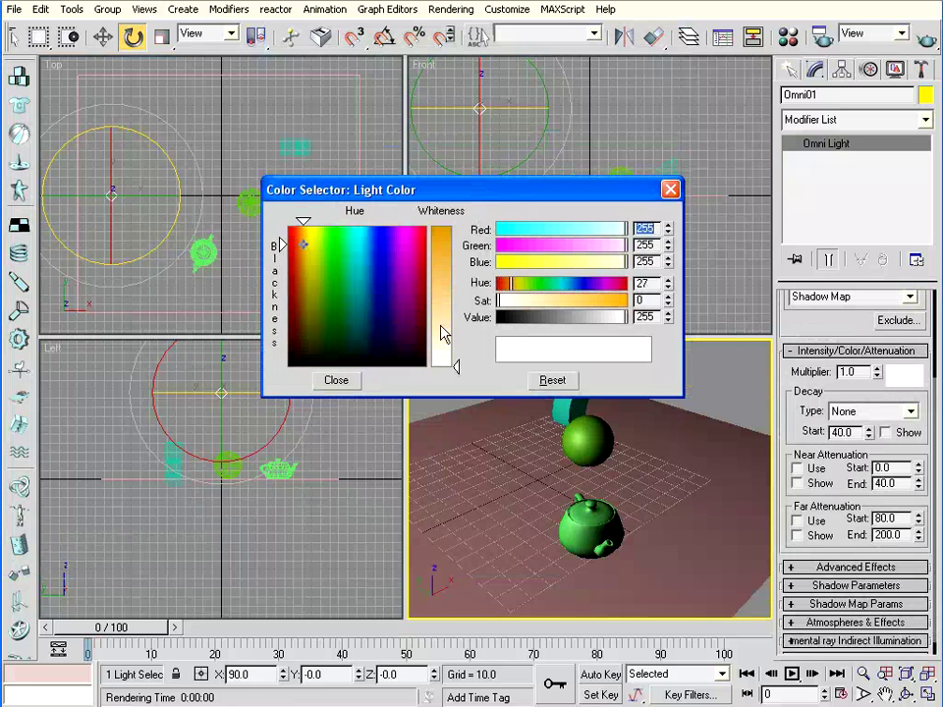
pyautogui.moveTo(455, 366); pyautogui.dragTo(455, 309)
pyautogui.moveTo(304, 243); pyautogui.dragTo(302, 240)
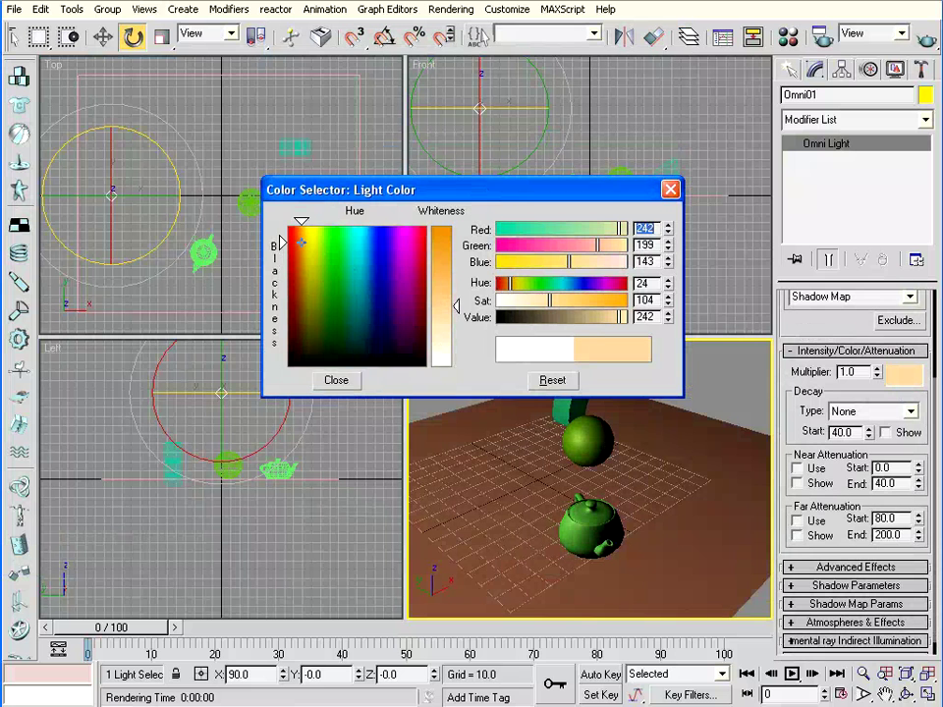
pyautogui.click(336, 380)
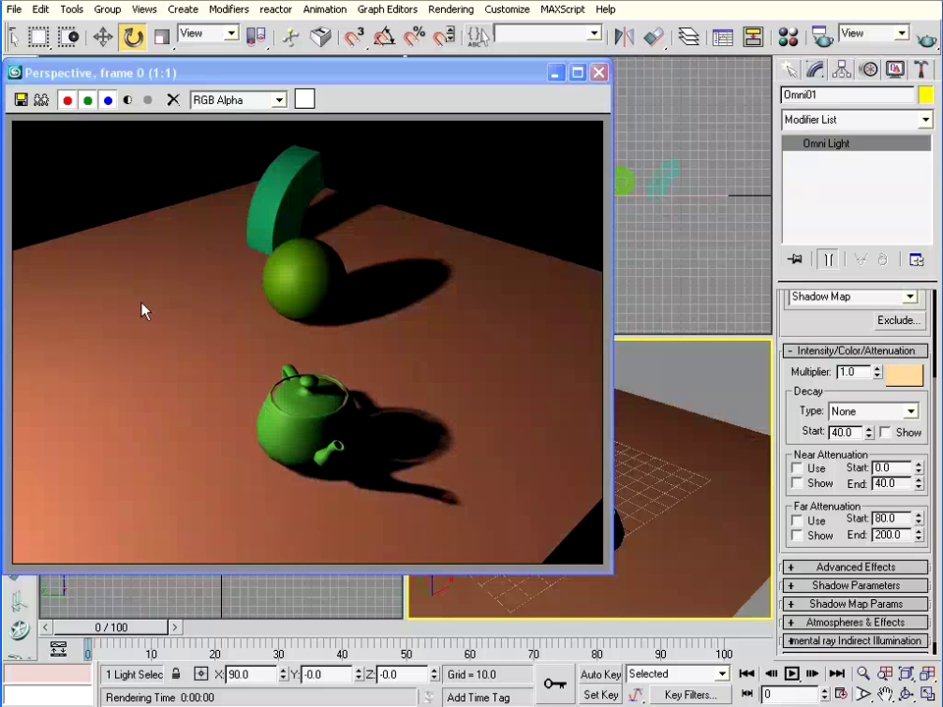
pyautogui.click(599, 73)
# Step: Make the light colour a paler cream, RGB 249/230/206, and re-render Perspective
pyautogui.click(903, 374)
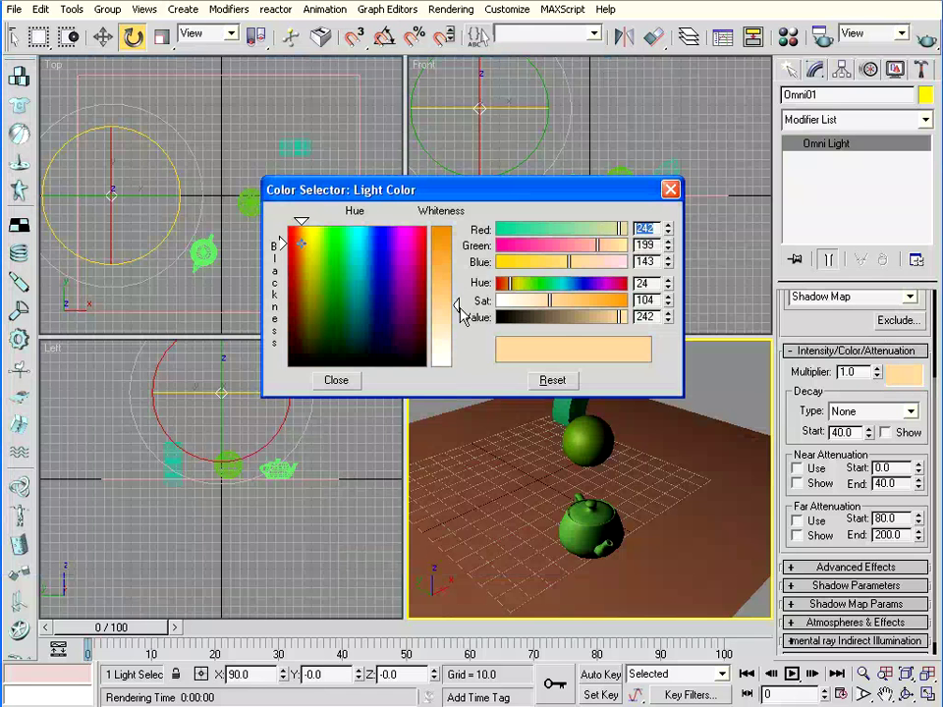
pyautogui.moveTo(462, 307); pyautogui.dragTo(452, 348)
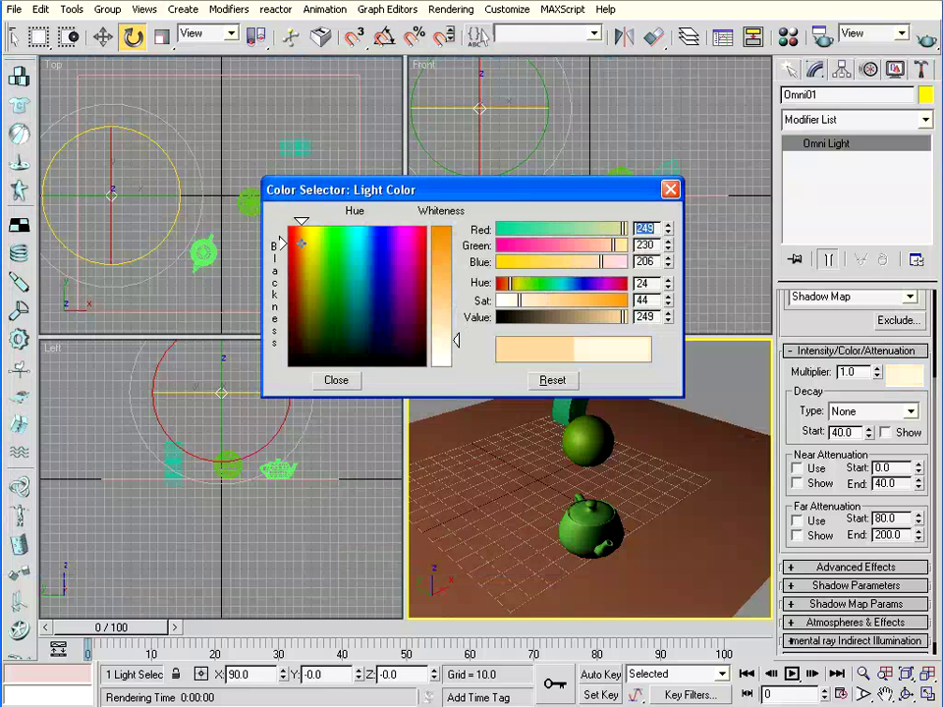
pyautogui.click(336, 380)
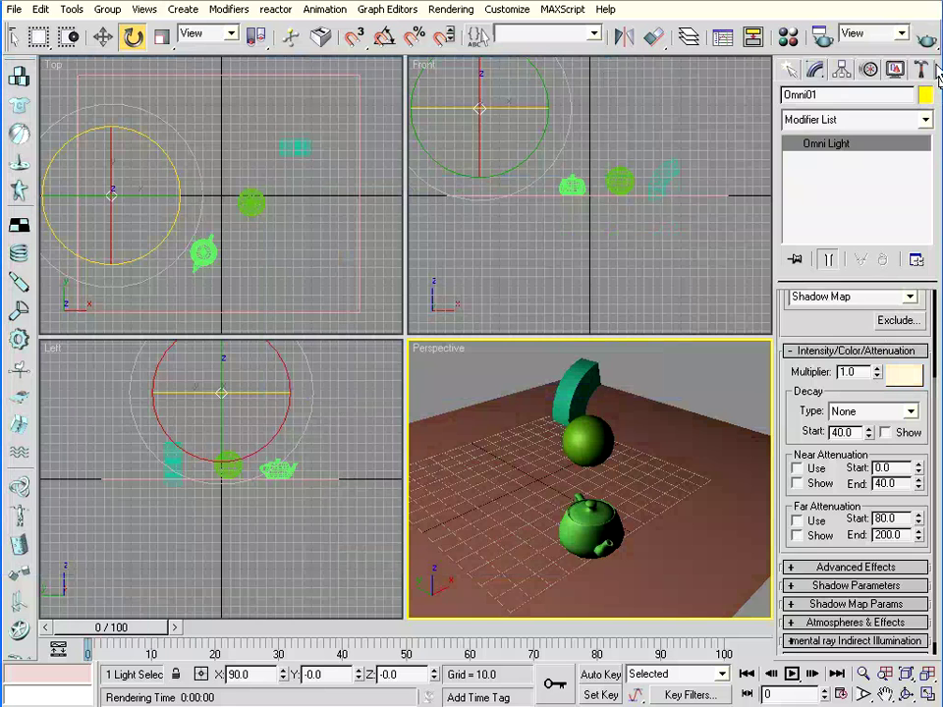
pyautogui.click(927, 41)
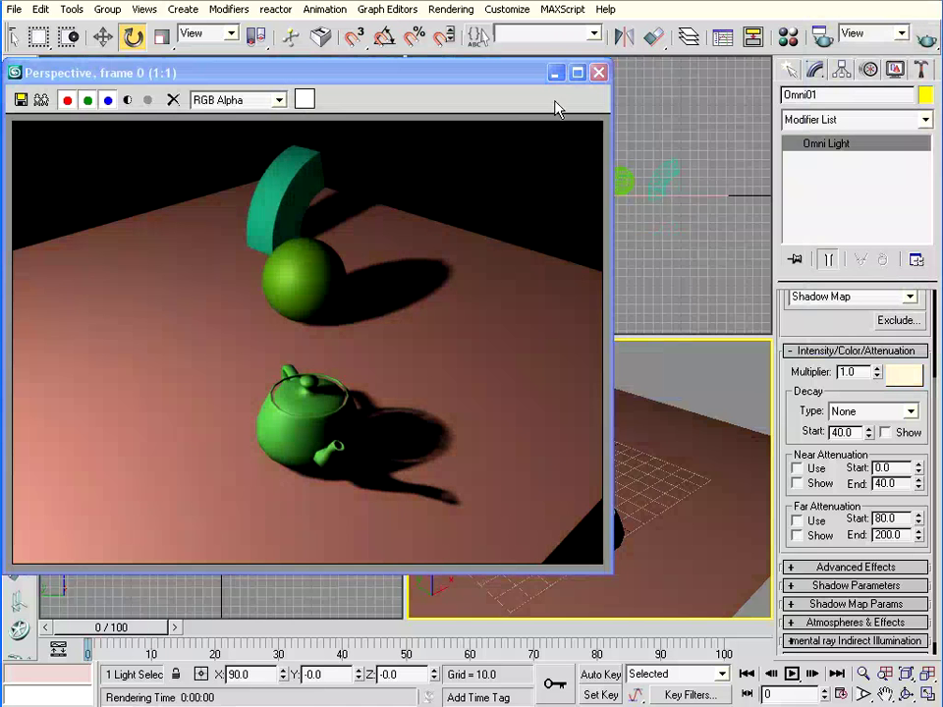
pyautogui.click(599, 73)
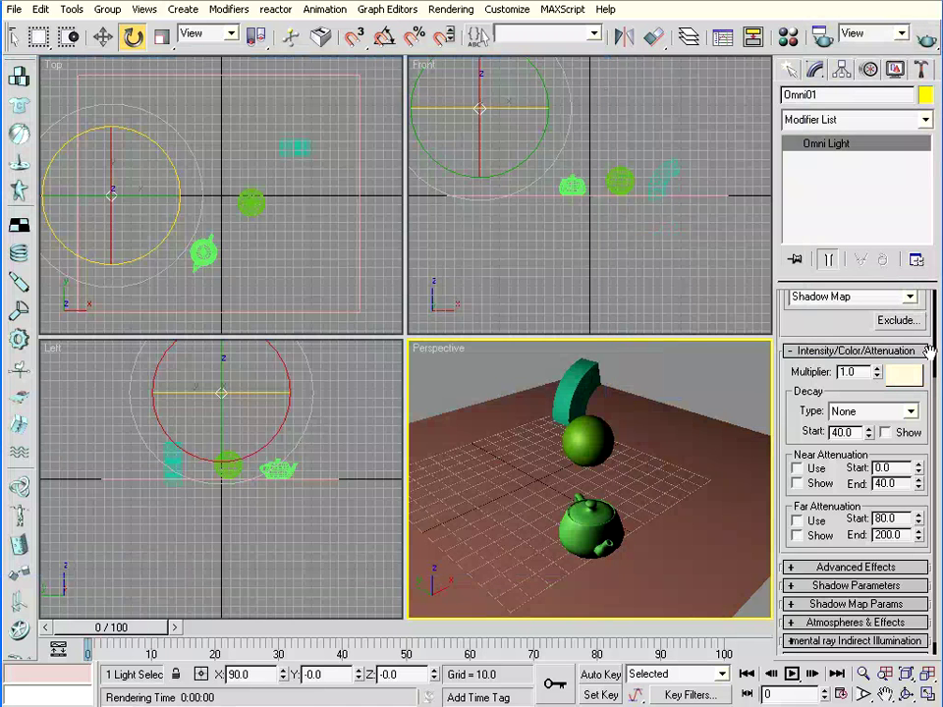
# Step: Test Omni01's shadow density at 0.1, then raise it to 0.6 and re-render
pyautogui.scroll(-1, 916, 393)
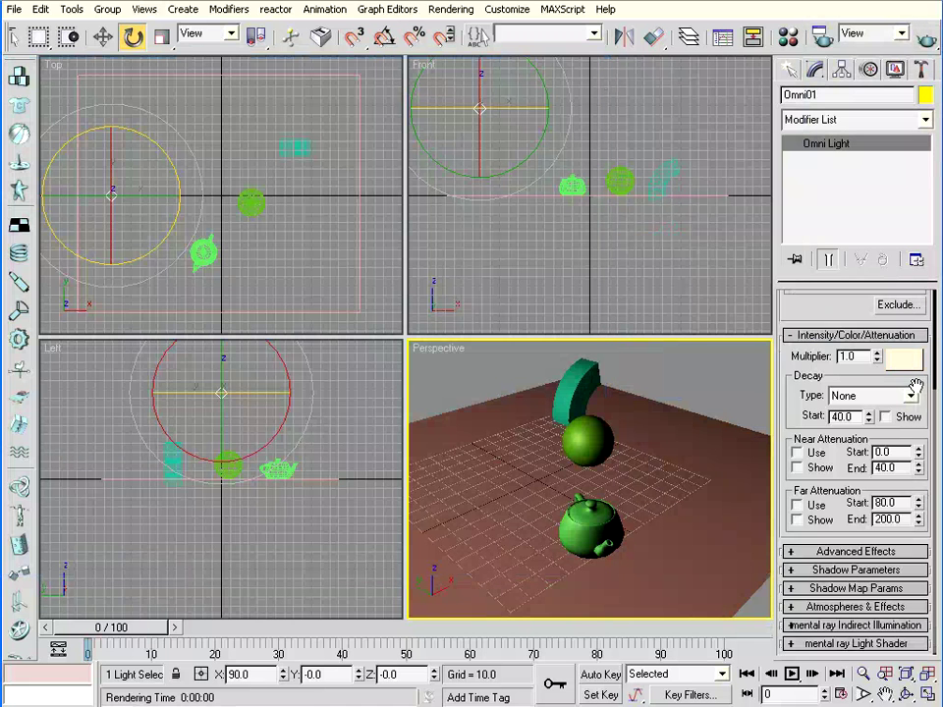
pyautogui.click(833, 571)
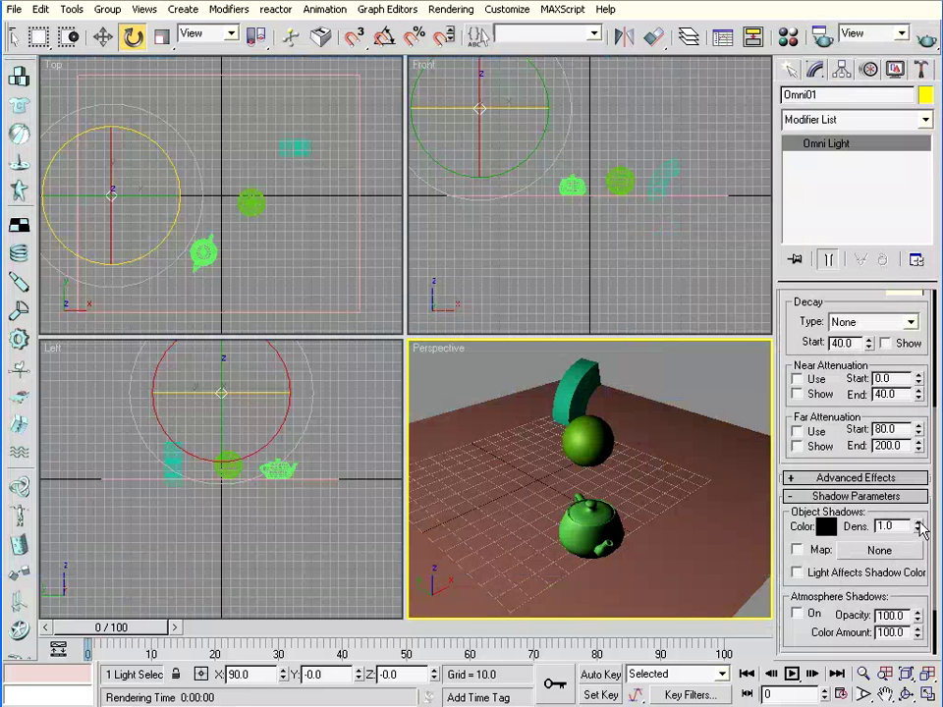
pyautogui.moveTo(920, 529); pyautogui.dragTo(909, 668)
pyautogui.moveTo(902, 616); pyautogui.dragTo(909, 580)
pyautogui.click(929, 39)
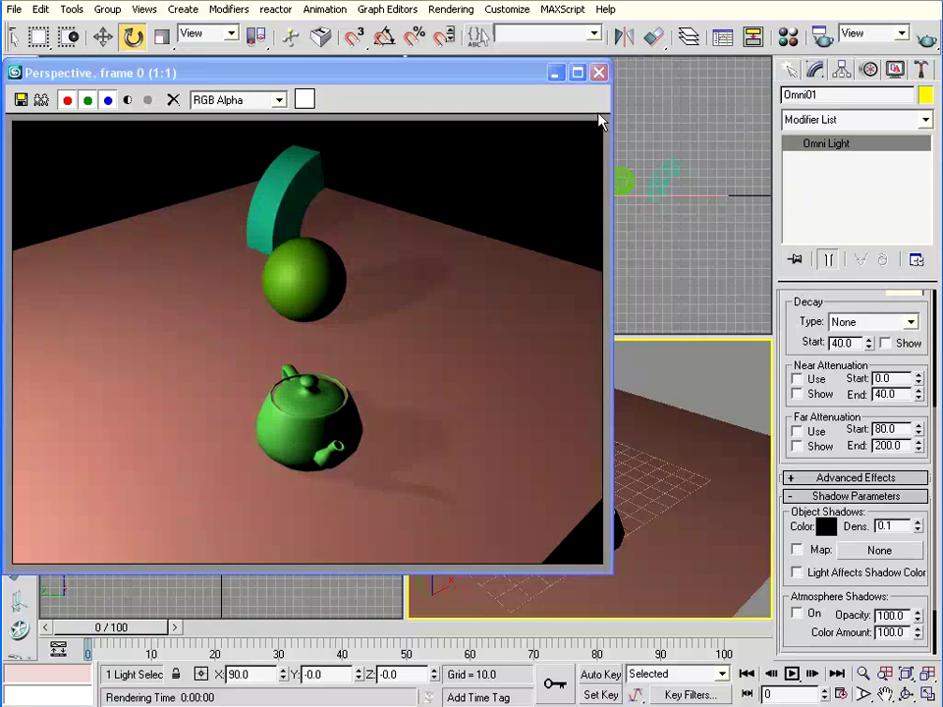
pyautogui.click(598, 72)
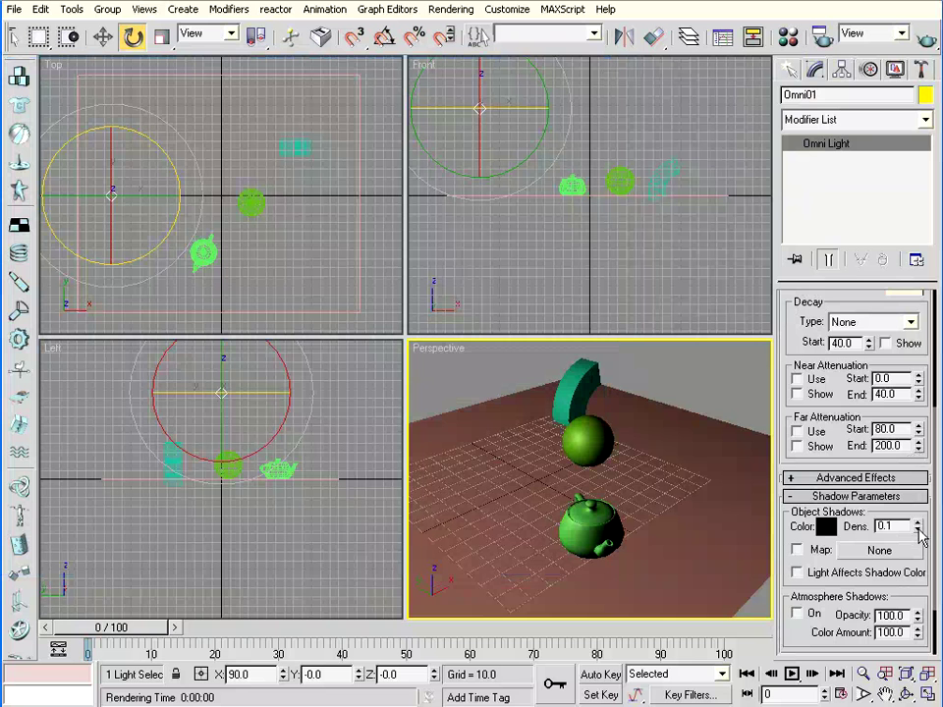
pyautogui.moveTo(918, 530)
pyautogui.mouseDown()
pyautogui.moveTo(920, 445)
pyautogui.moveTo(918, 481)
pyautogui.mouseUp()
pyautogui.click(925, 37)
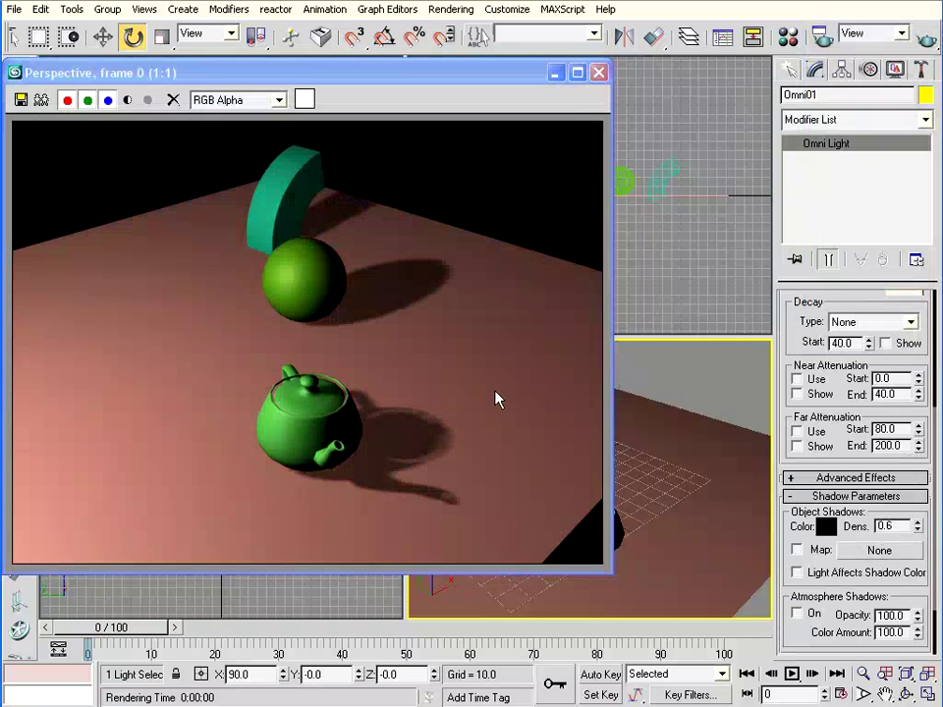
# Step: Expand Omni01's Shadow Map Params, check the 512 map size, and re-render Perspective
pyautogui.click(598, 73)
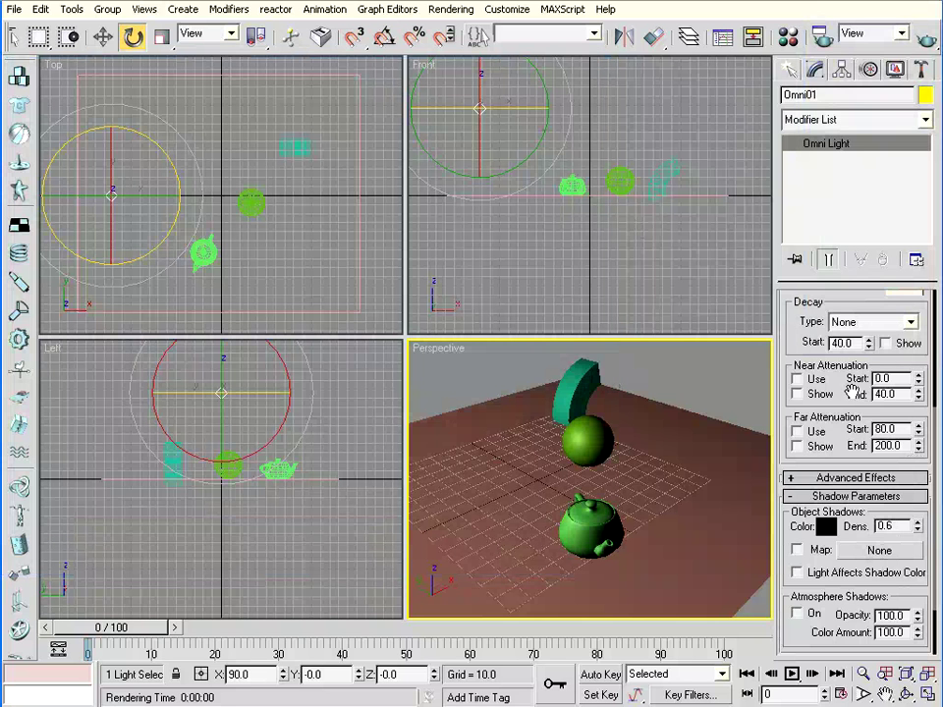
pyautogui.scroll(-2, 825, 572)
pyautogui.scroll(-2, 840, 570)
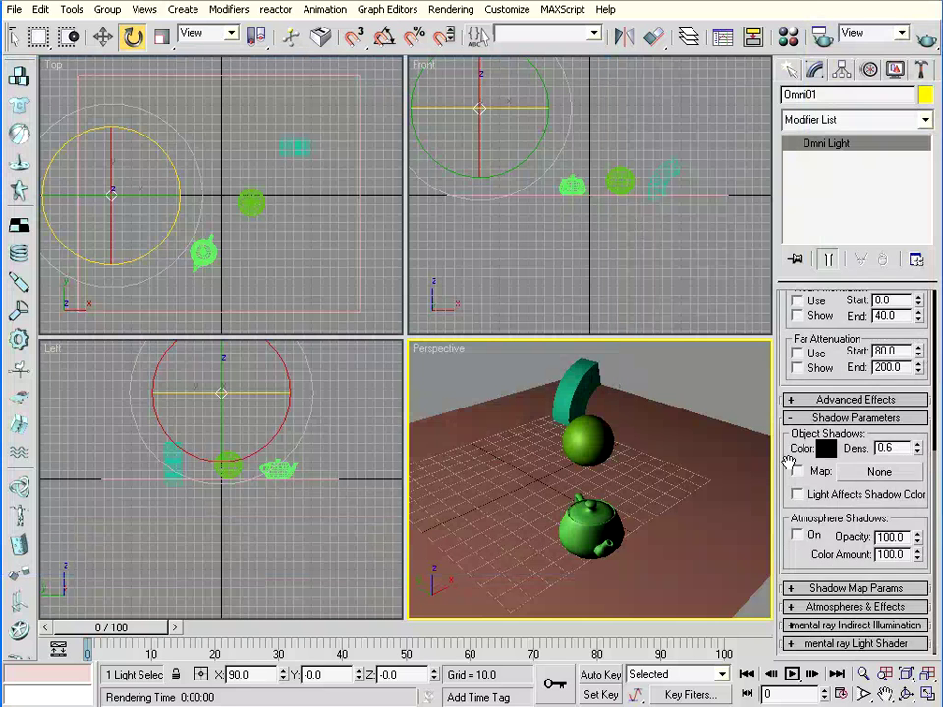
pyautogui.click(843, 587)
pyautogui.scroll(-4, 842, 550)
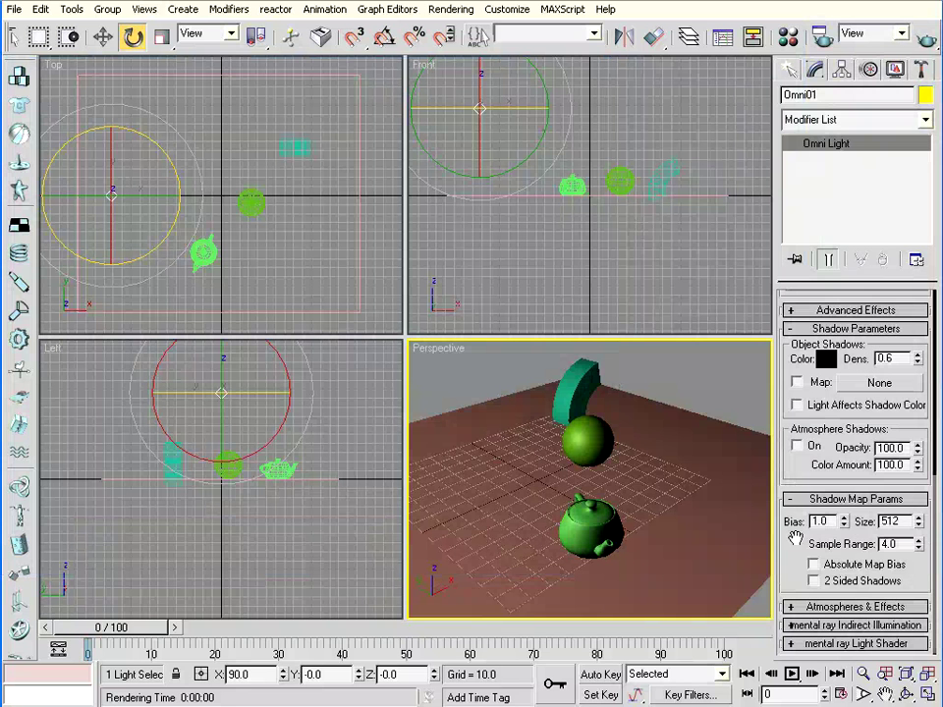
pyautogui.doubleClick(891, 520)
pyautogui.click(895, 522)
pyautogui.click(926, 36)
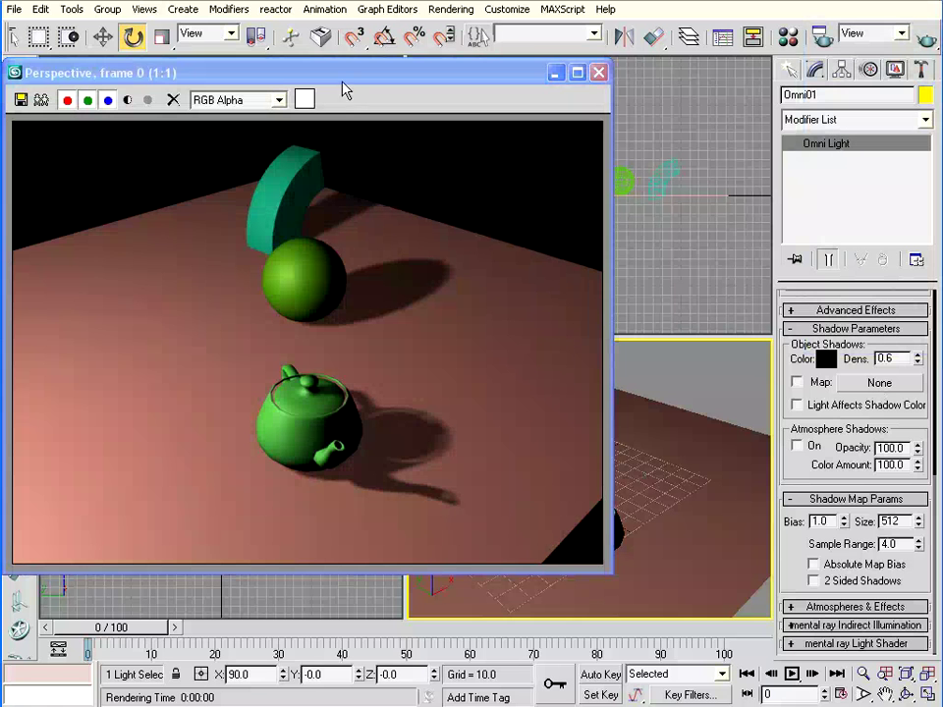
pyautogui.moveTo(344, 87); pyautogui.dragTo(342, 44)
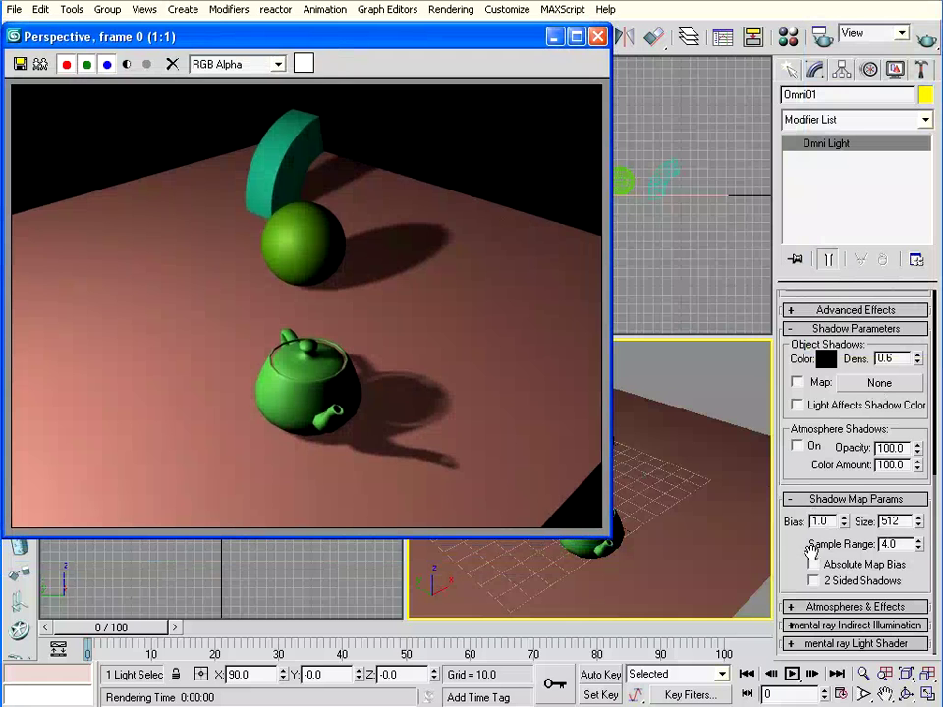
# Step: Raise the shadow Sample Range to 26.3 and re-render to see softer shadow edges
pyautogui.click(921, 548)
pyautogui.moveTo(921, 553); pyautogui.dragTo(919, 332)
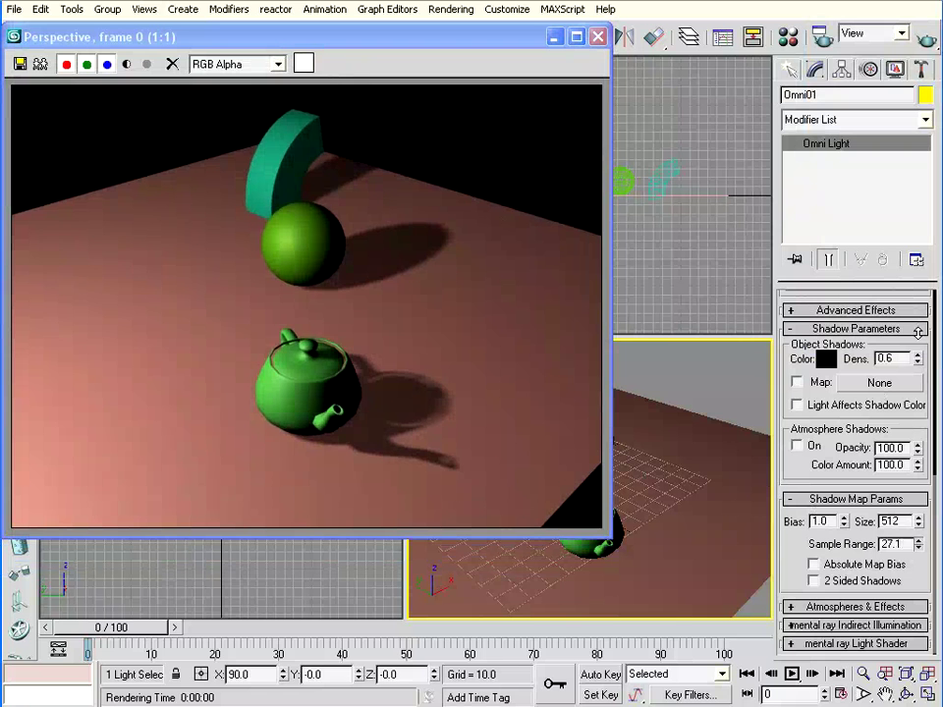
pyautogui.click(926, 39)
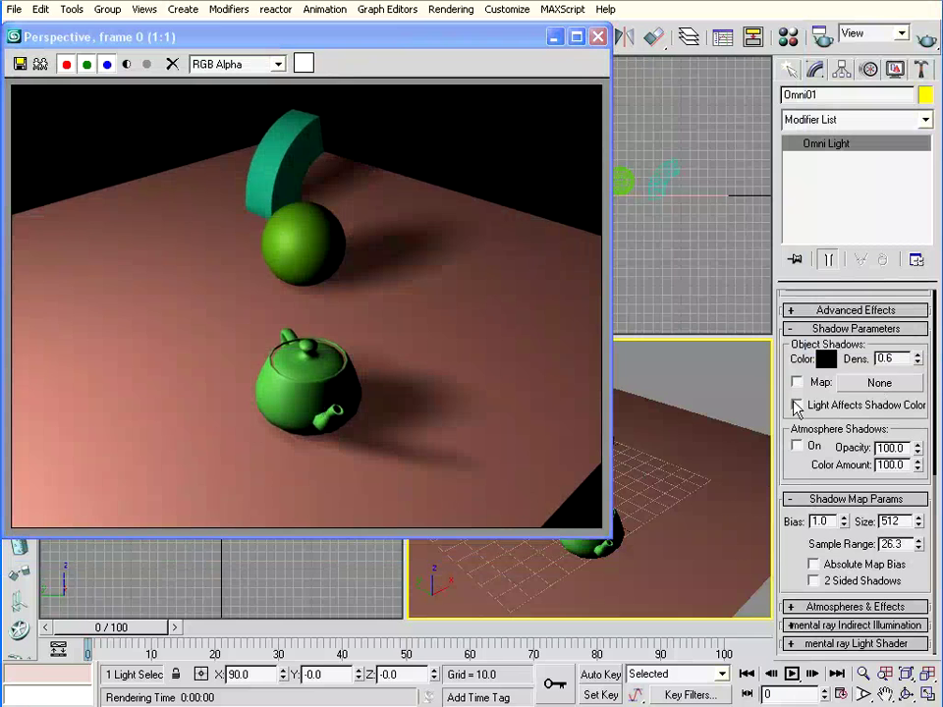
pyautogui.click(857, 607)
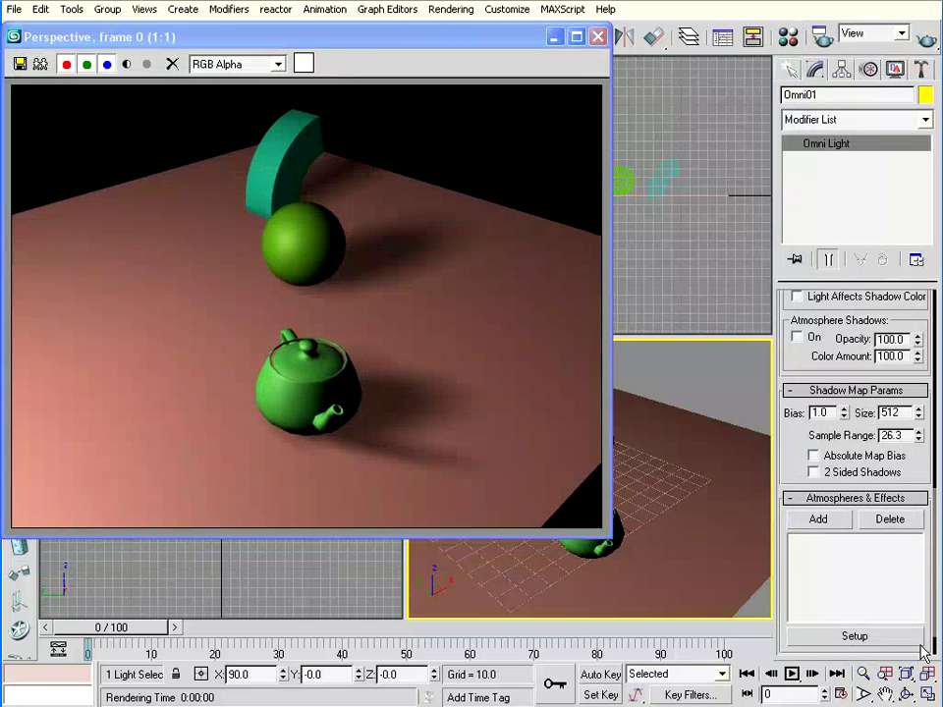
pyautogui.moveTo(924, 644); pyautogui.dragTo(915, 601)
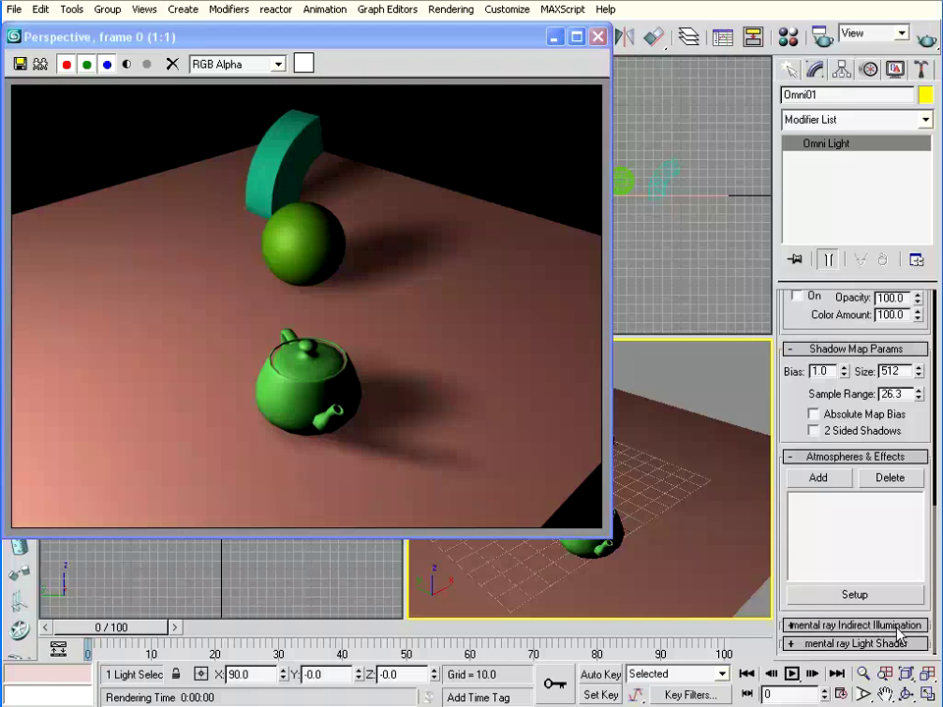
pyautogui.click(845, 645)
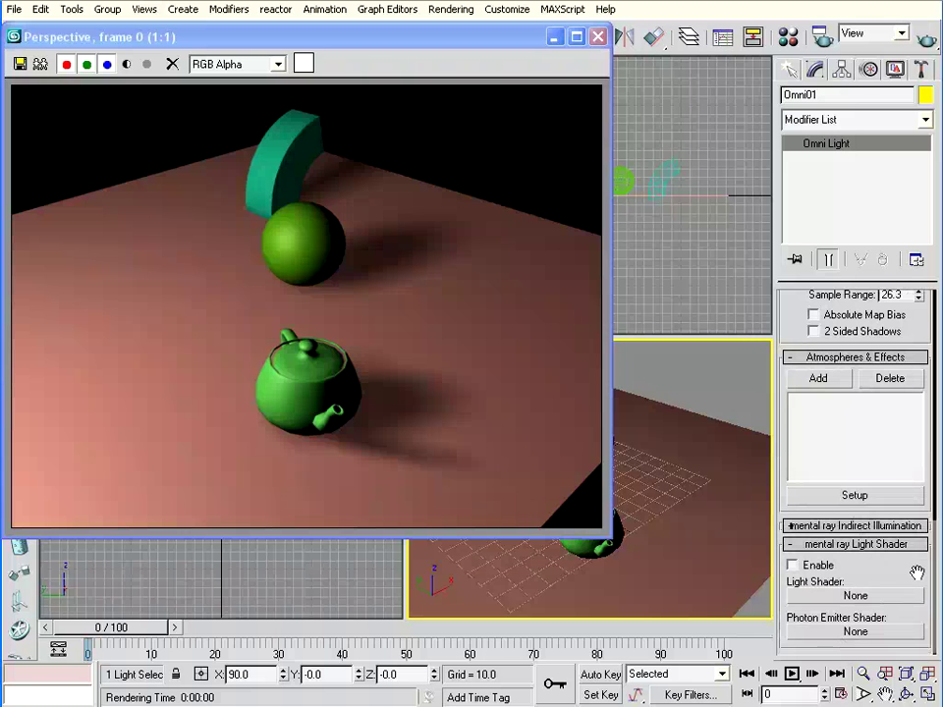
pyautogui.scroll(5, 915, 573)
pyautogui.moveTo(921, 365); pyautogui.dragTo(919, 511)
pyautogui.scroll(3, 914, 451)
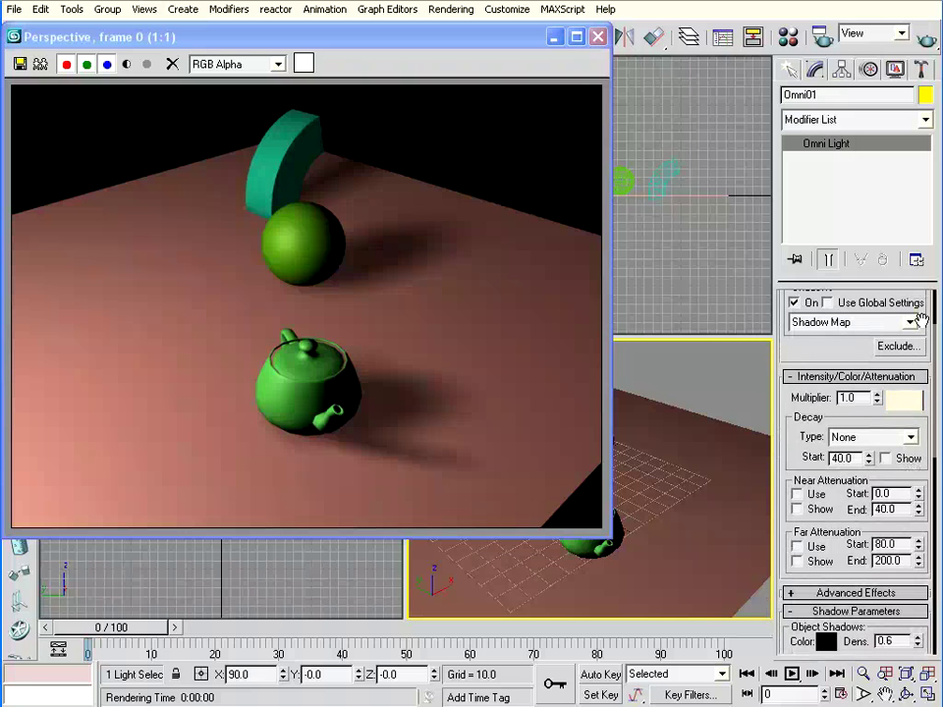
pyautogui.moveTo(920, 319); pyautogui.dragTo(919, 414)
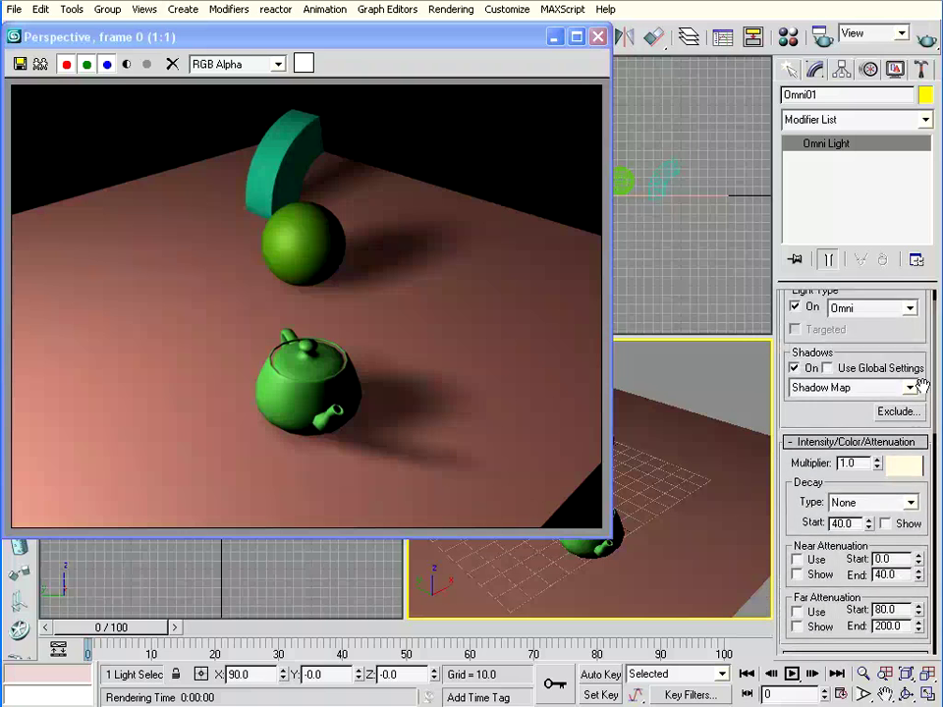
# Step: Add target spotlight Spot01 from the upper right aimed at the objects, and render Perspective
pyautogui.click(791, 73)
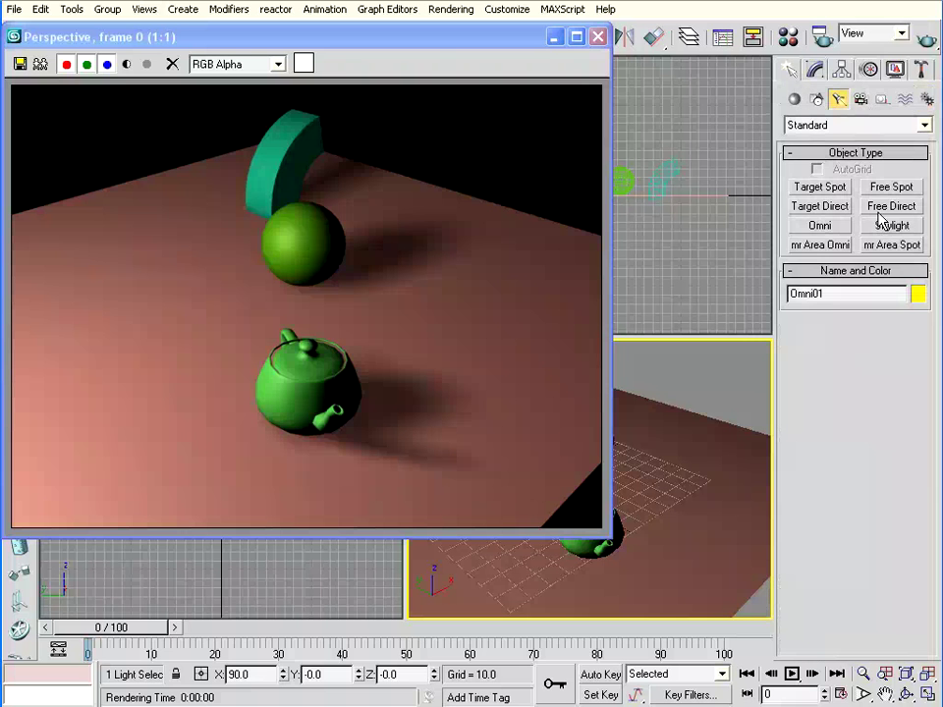
pyautogui.click(597, 36)
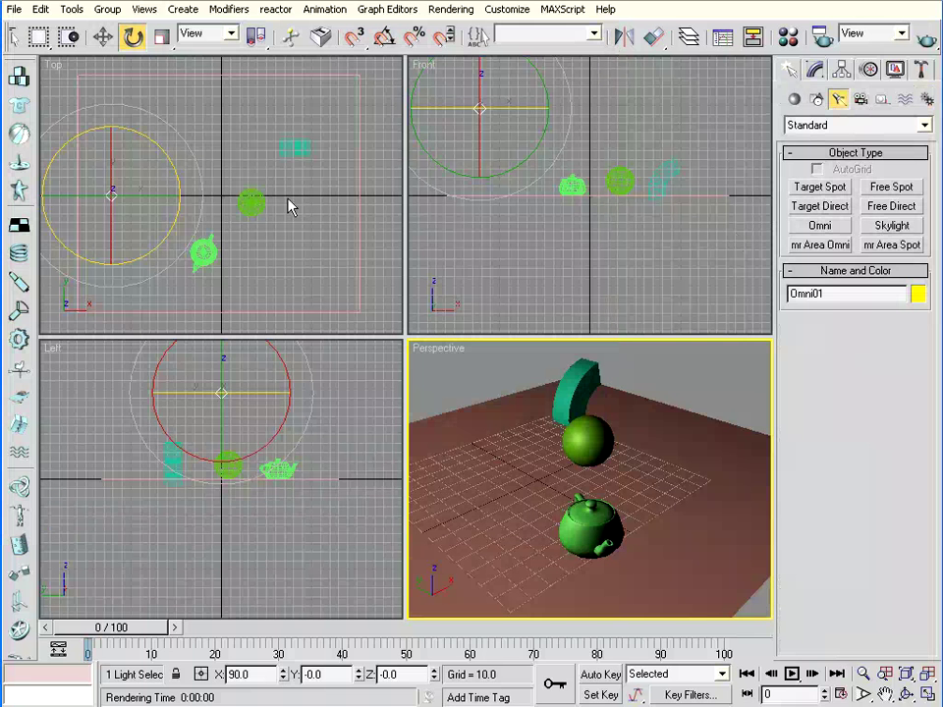
pyautogui.click(825, 187)
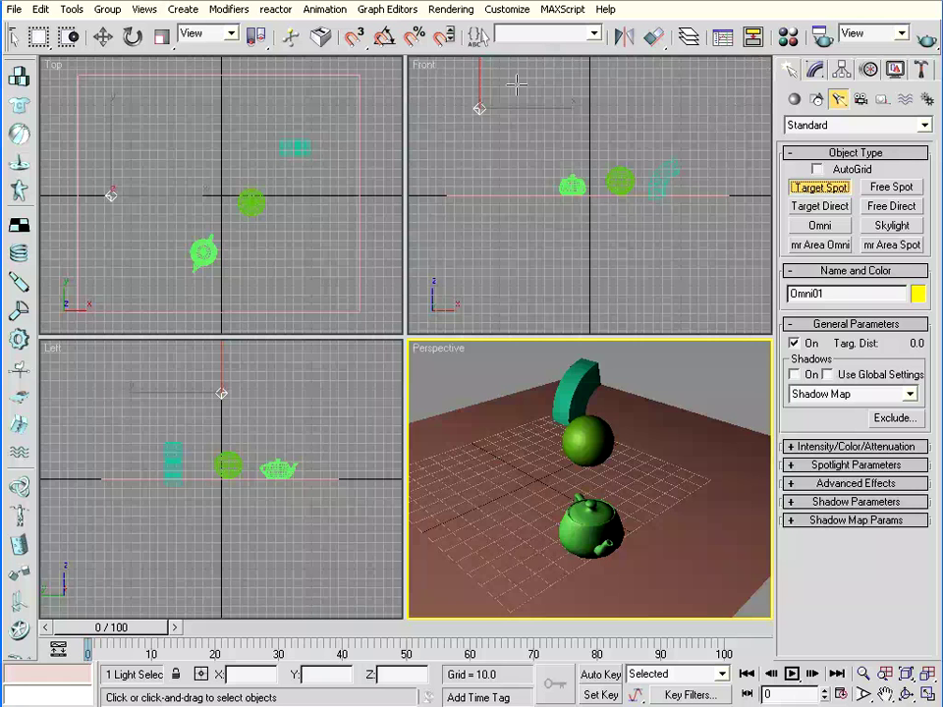
pyautogui.moveTo(759, 69); pyautogui.dragTo(654, 172)
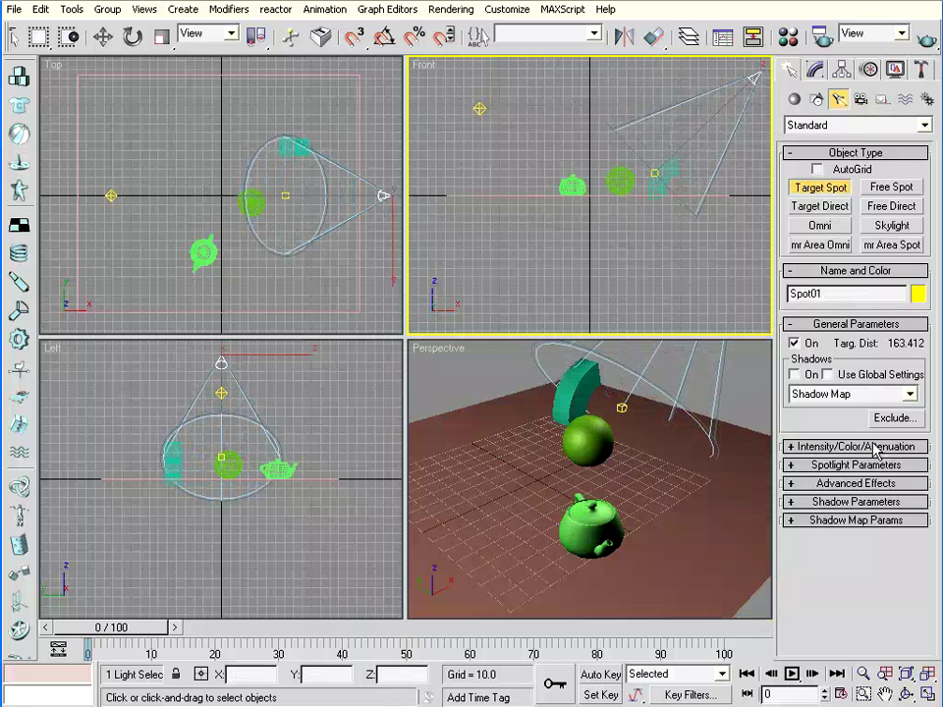
pyautogui.hotkey('shift', 'q')
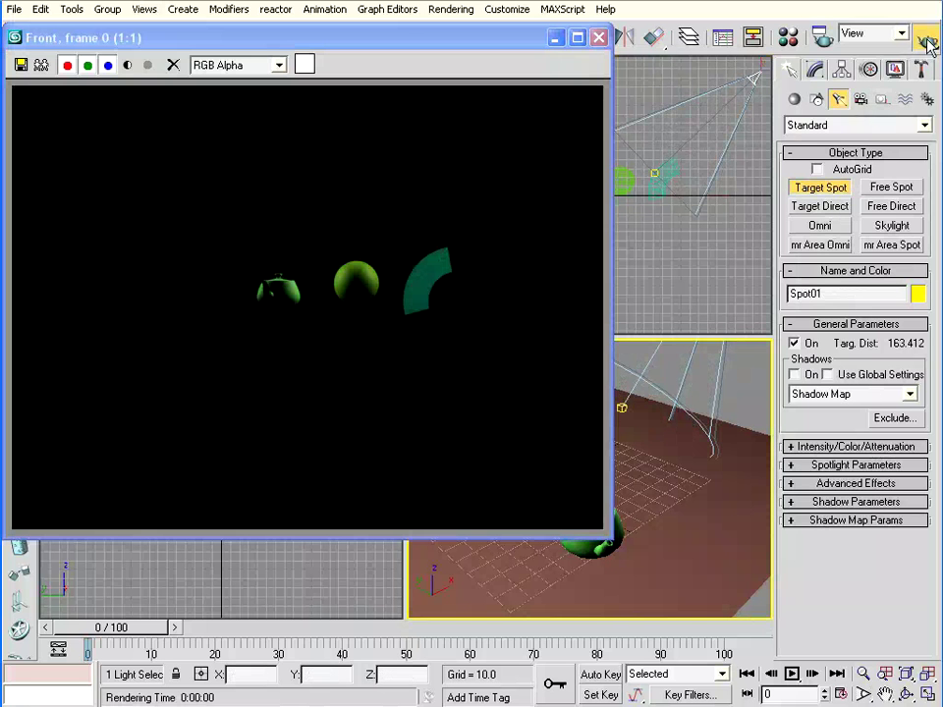
pyautogui.click(927, 39)
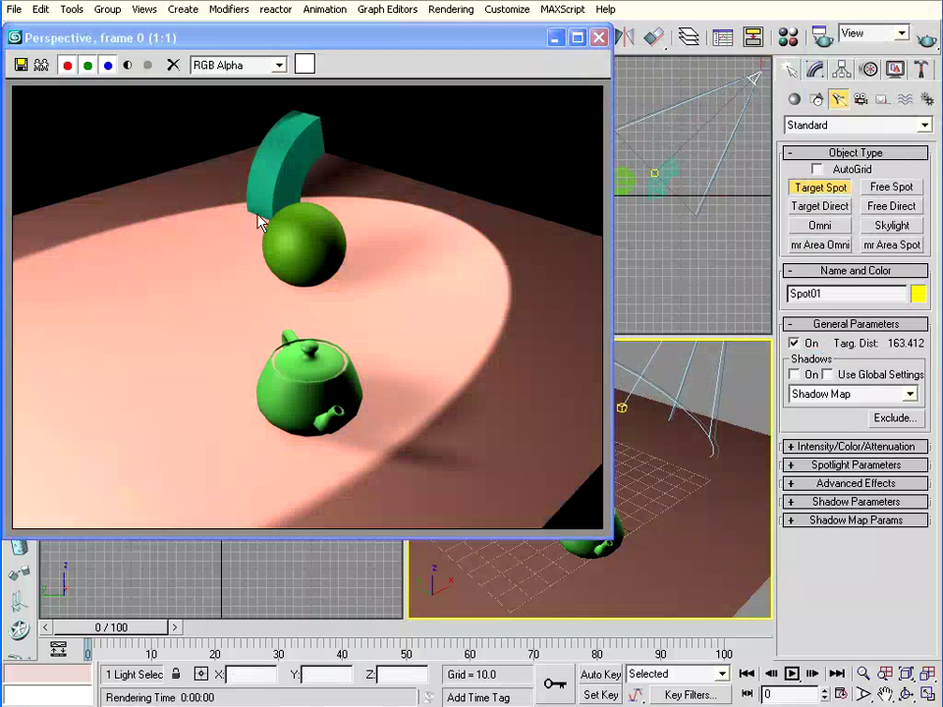
# Step: Turn on shadows for Spot01 and render the perspective view
pyautogui.click(599, 38)
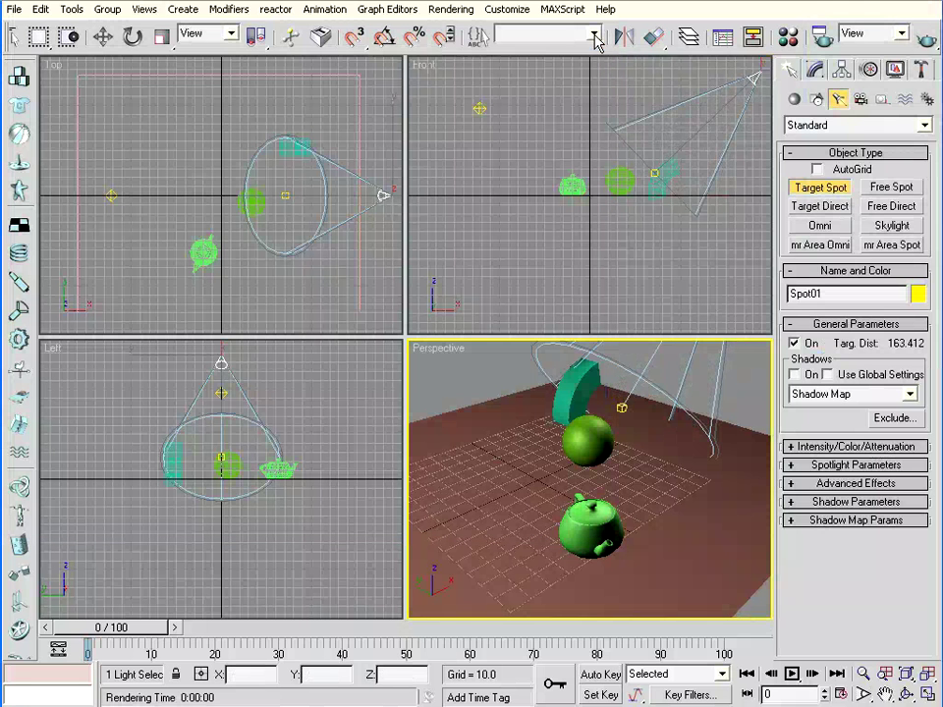
pyautogui.click(814, 71)
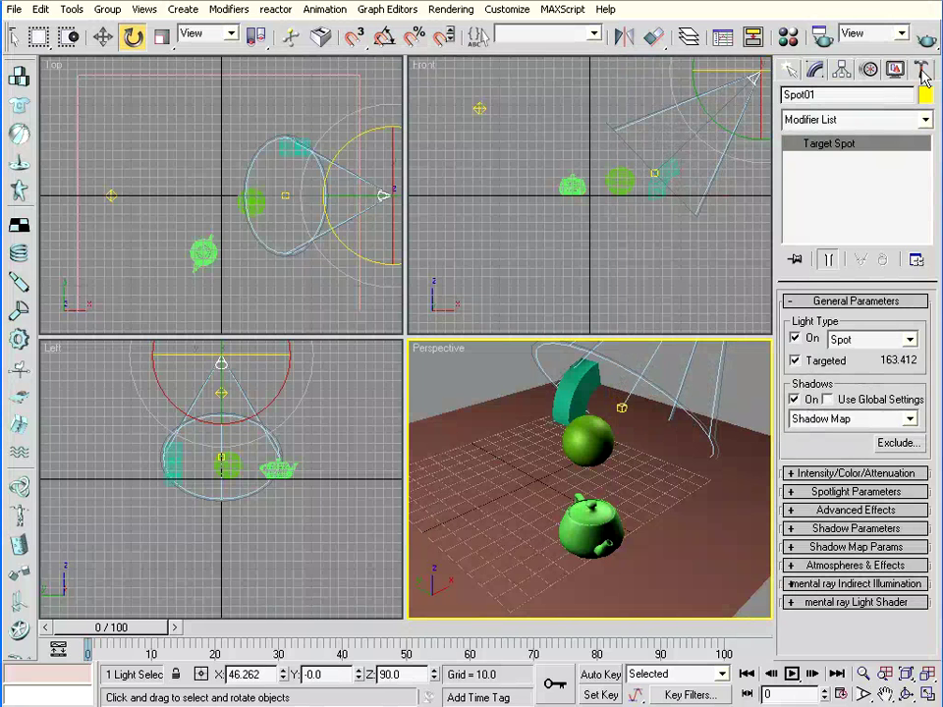
pyautogui.click(925, 39)
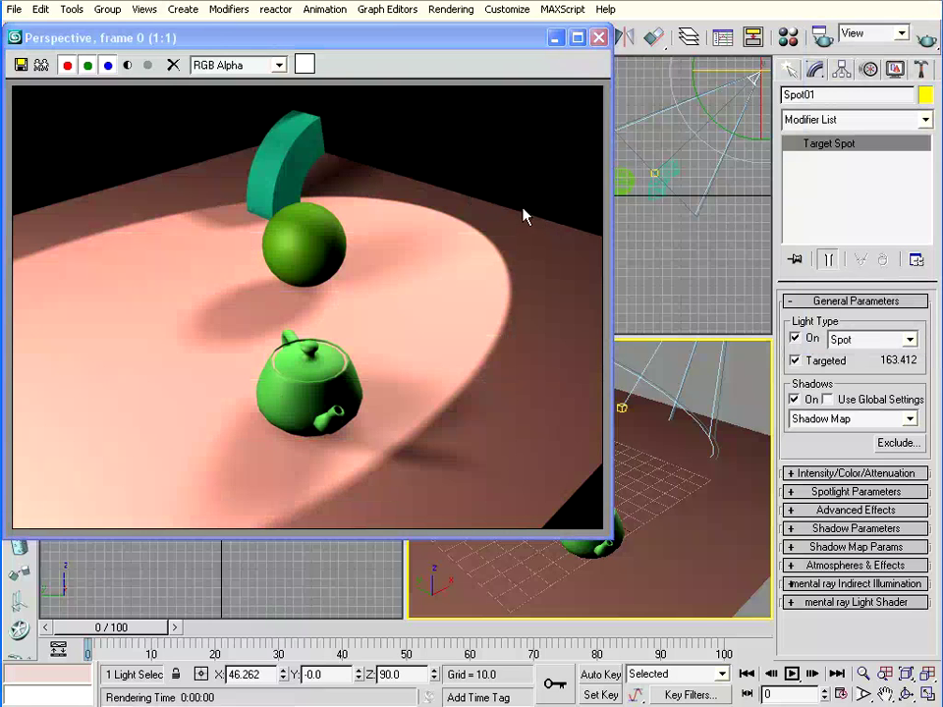
# Step: Tint Spot01's light pale cyan (hue 134, RGB 205/247/255) and re-render
pyautogui.click(598, 37)
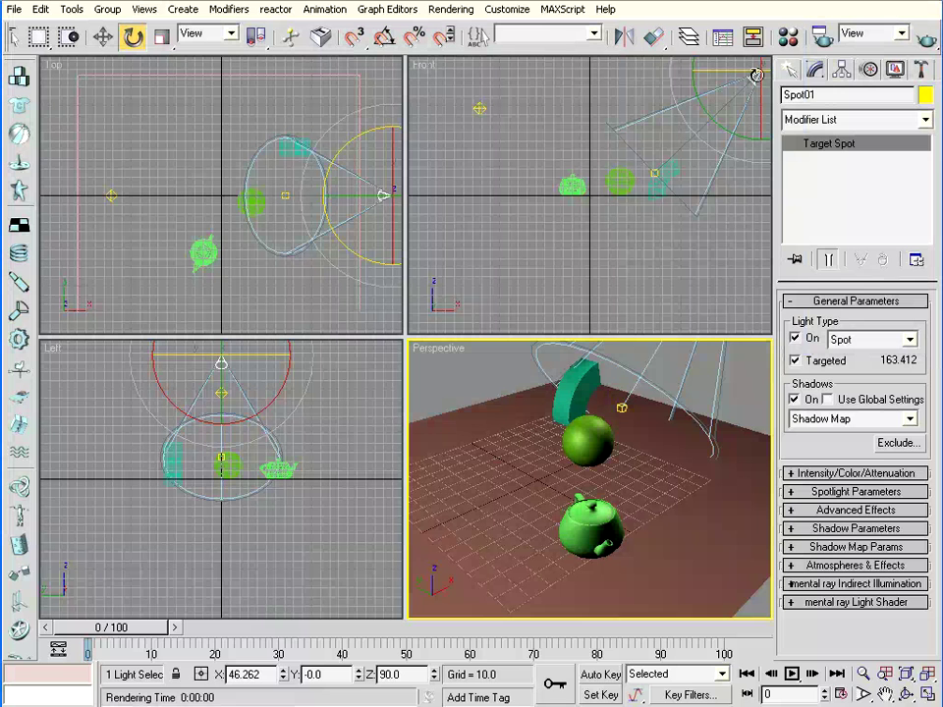
pyautogui.click(856, 473)
pyautogui.click(904, 475)
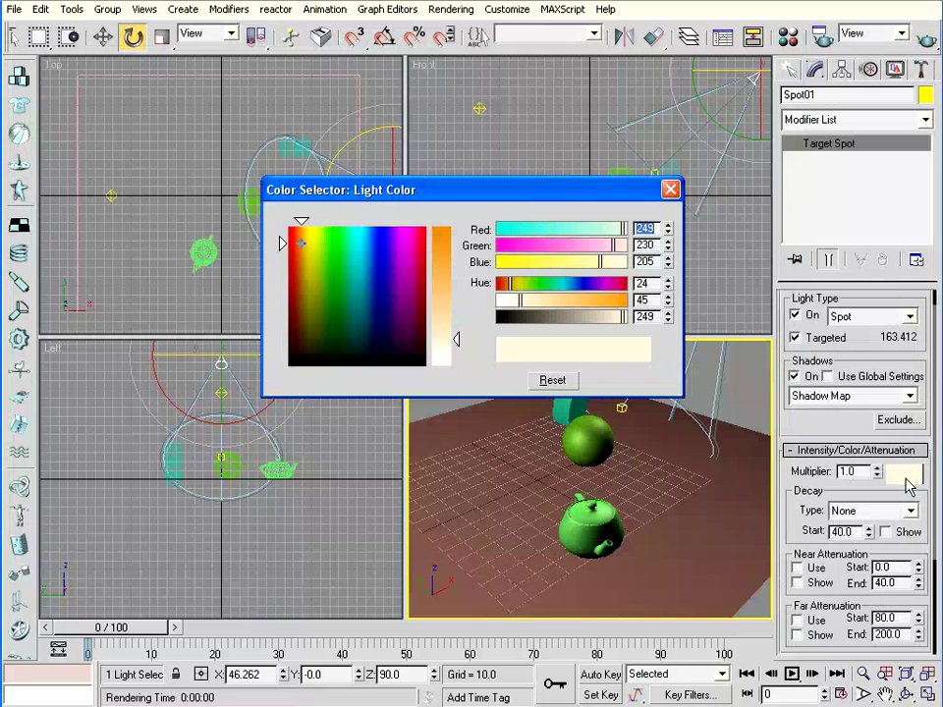
pyautogui.moveTo(302, 224); pyautogui.dragTo(361, 224)
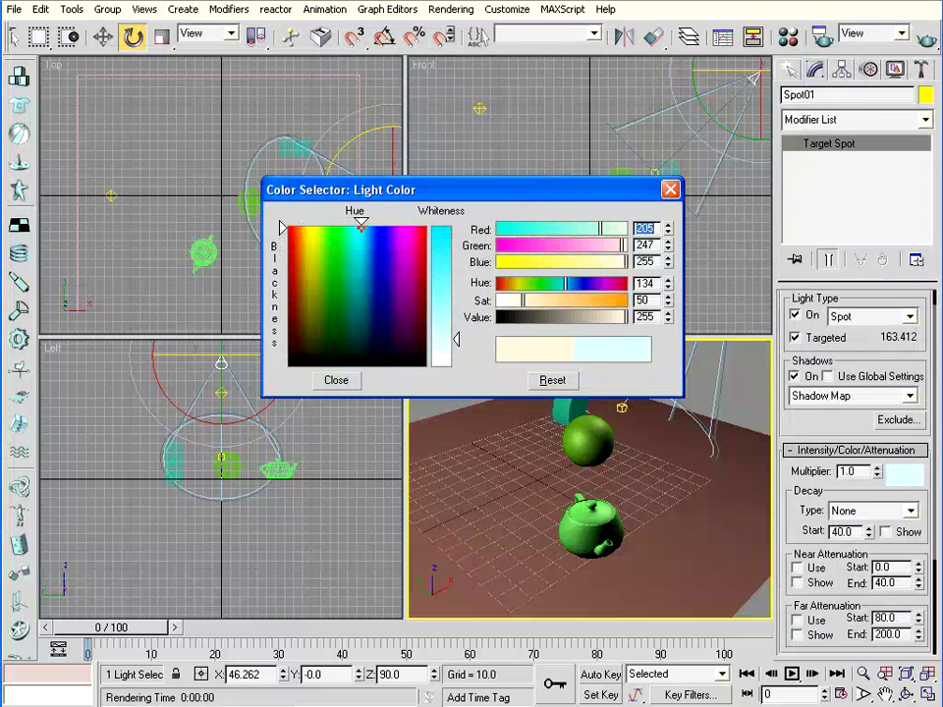
pyautogui.click(336, 380)
pyautogui.click(927, 42)
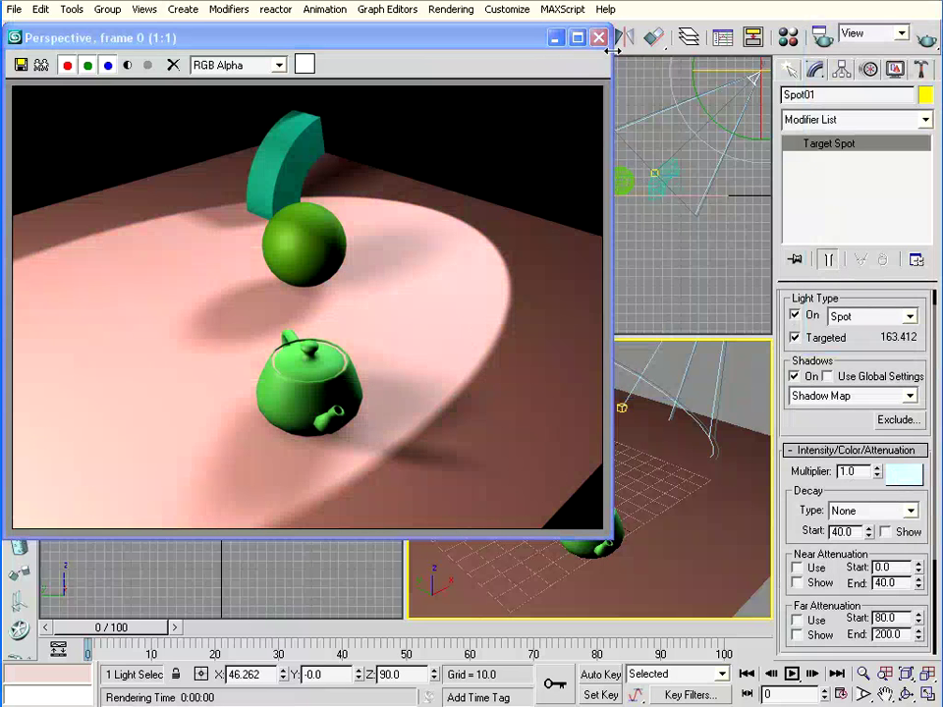
# Step: Set Spot01's Advanced Effects contrast to 10, checking it with a test render
pyautogui.scroll(-5, 880, 507)
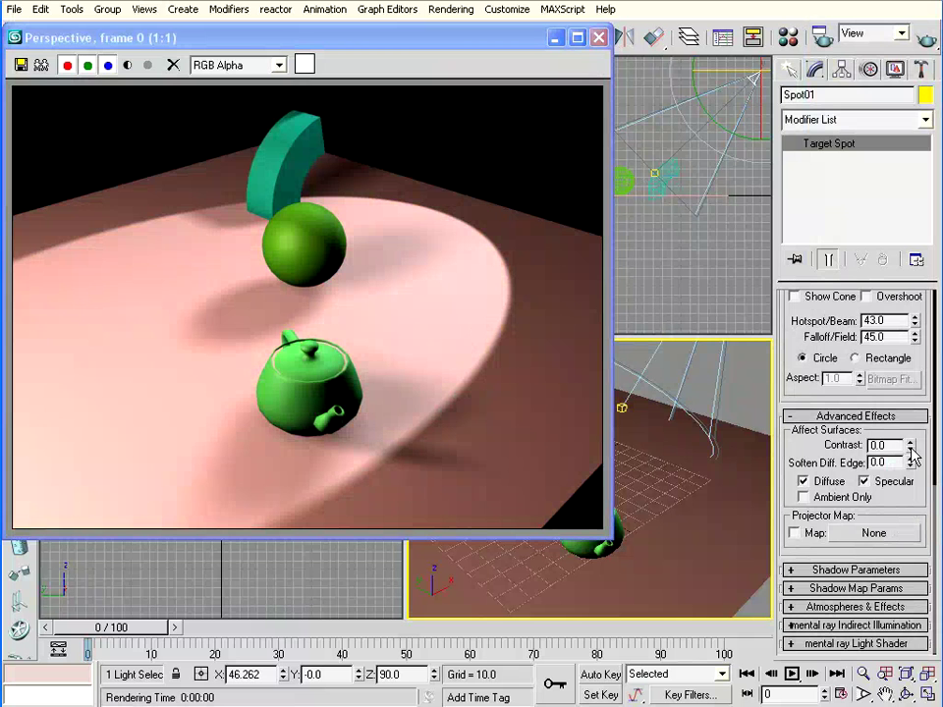
pyautogui.moveTo(911, 449)
pyautogui.mouseDown()
pyautogui.moveTo(913, 337)
pyautogui.moveTo(914, 385)
pyautogui.mouseUp()
pyautogui.click(930, 41)
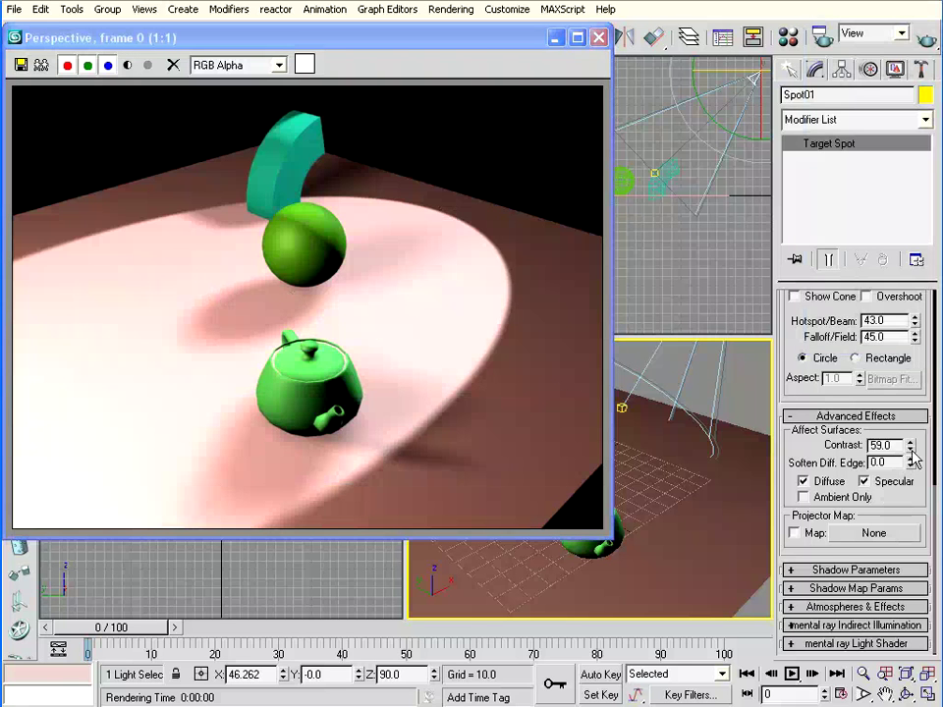
pyautogui.moveTo(911, 449); pyautogui.dragTo(911, 445)
# Step: Raise the shadow map Sample Range to 30 and re-render to see softer shadows
pyautogui.click(905, 569)
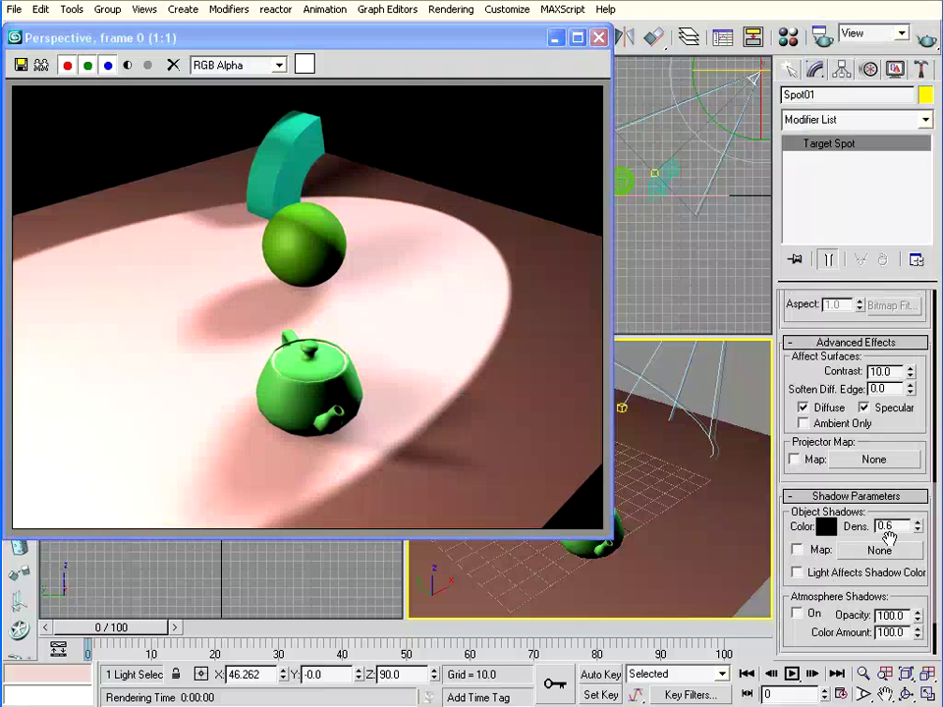
pyautogui.scroll(-3, 833, 586)
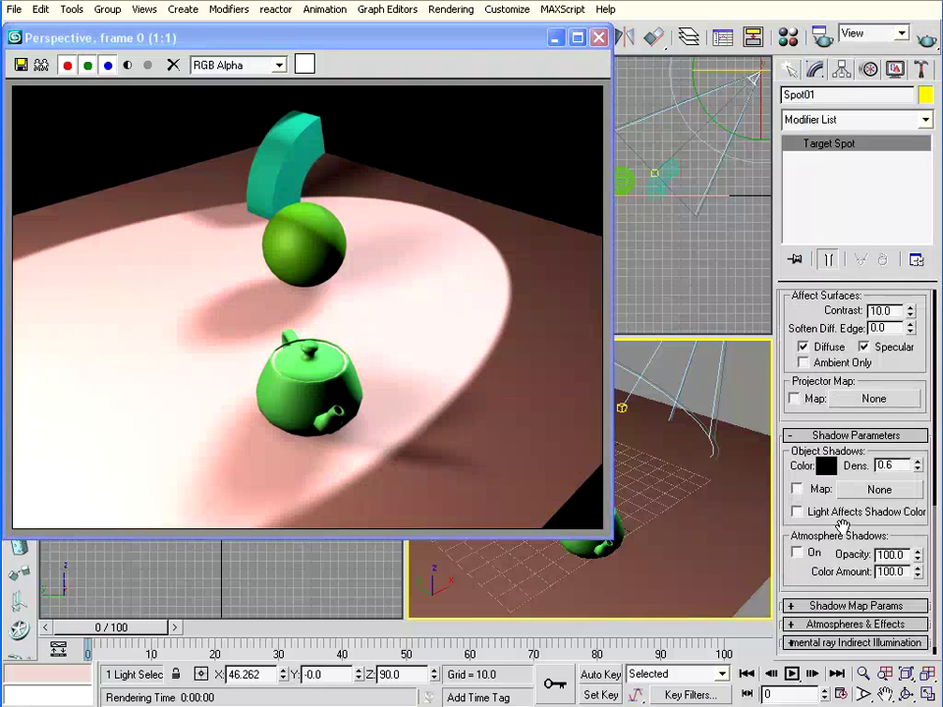
pyautogui.click(852, 590)
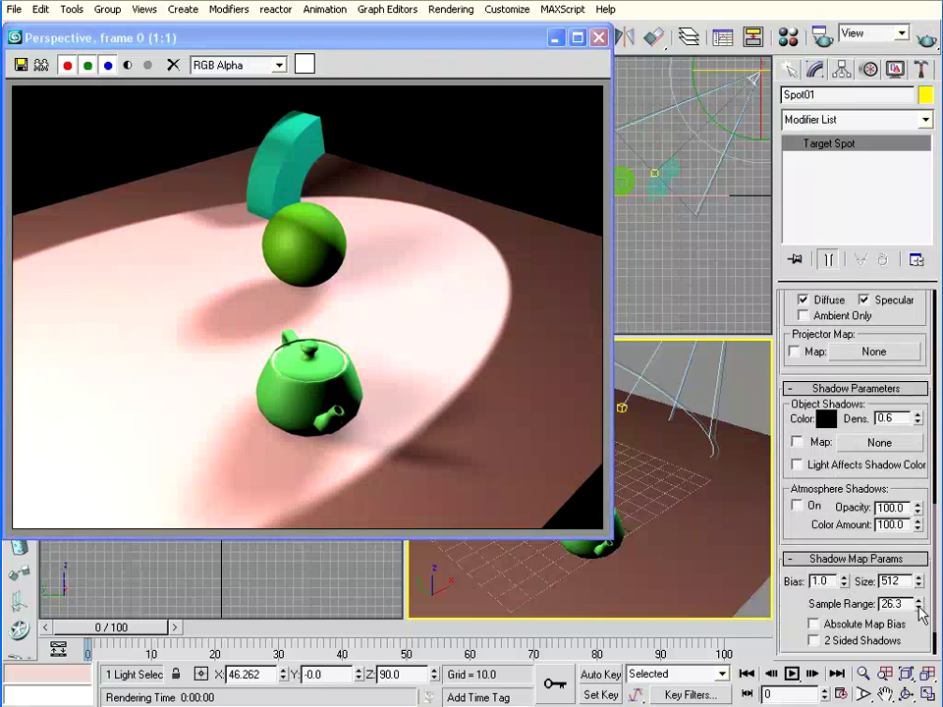
pyautogui.moveTo(920, 610); pyautogui.dragTo(919, 602)
pyautogui.click(926, 39)
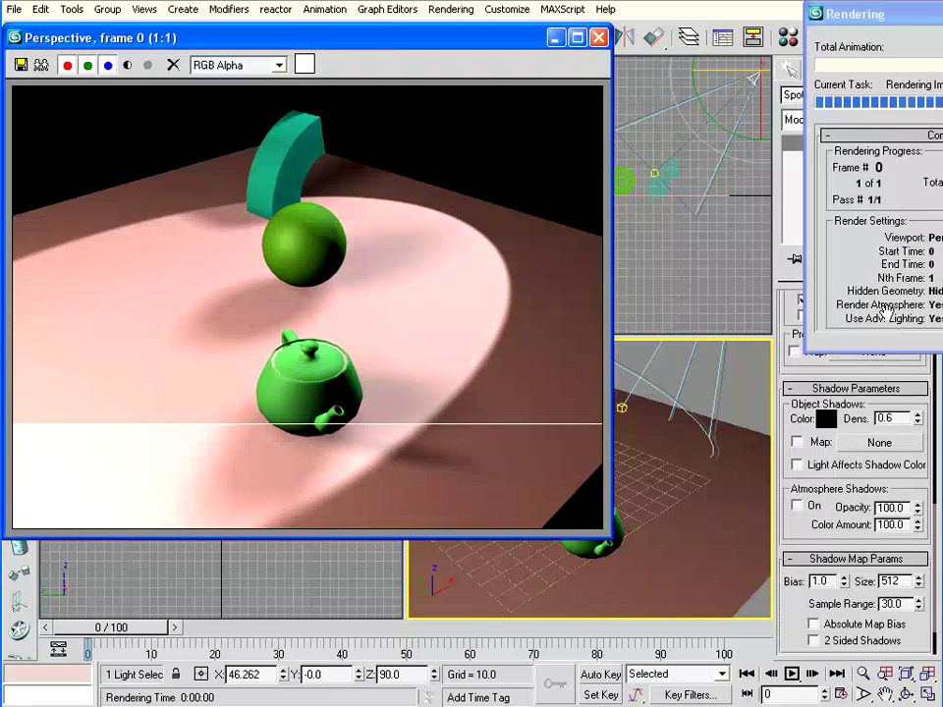
# Step: Widen Spot01's falloff cone to about 68 and render the perspective view
pyautogui.click(599, 37)
pyautogui.moveTo(841, 509)
pyautogui.mouseDown()
pyautogui.moveTo(850, 430)
pyautogui.moveTo(894, 481)
pyautogui.mouseUp()
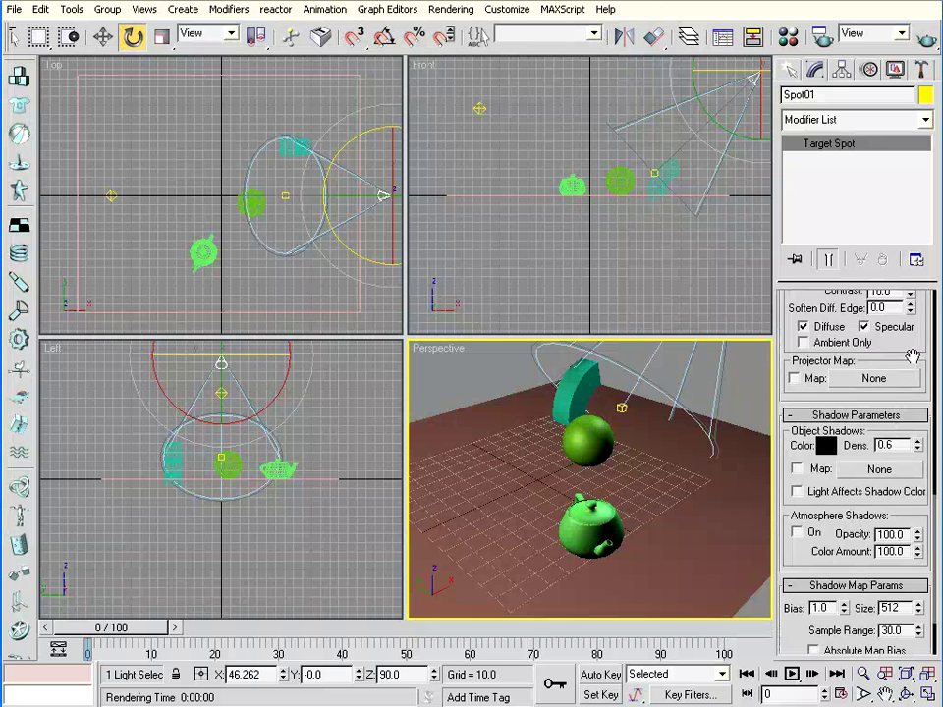
pyautogui.scroll(3, 893, 480)
pyautogui.scroll(2, 921, 470)
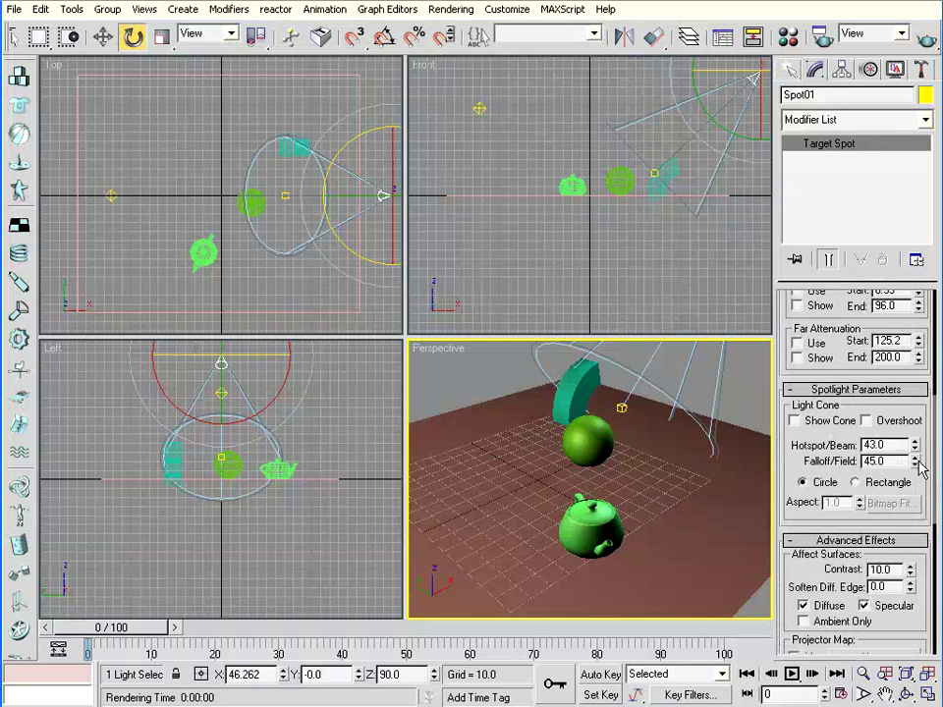
pyautogui.moveTo(915, 462); pyautogui.dragTo(914, 393)
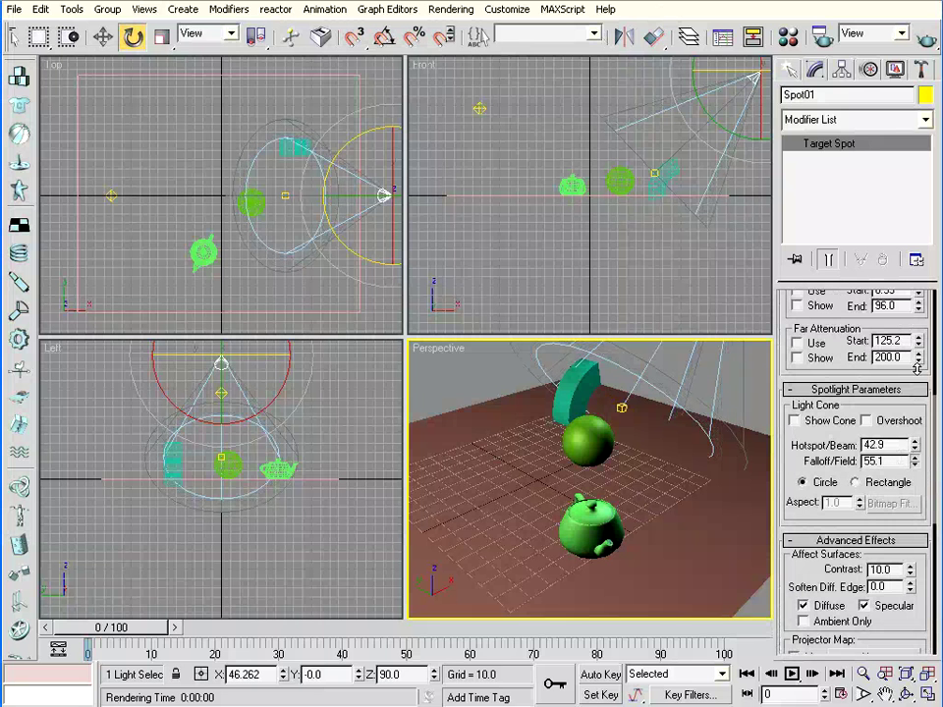
pyautogui.click(925, 38)
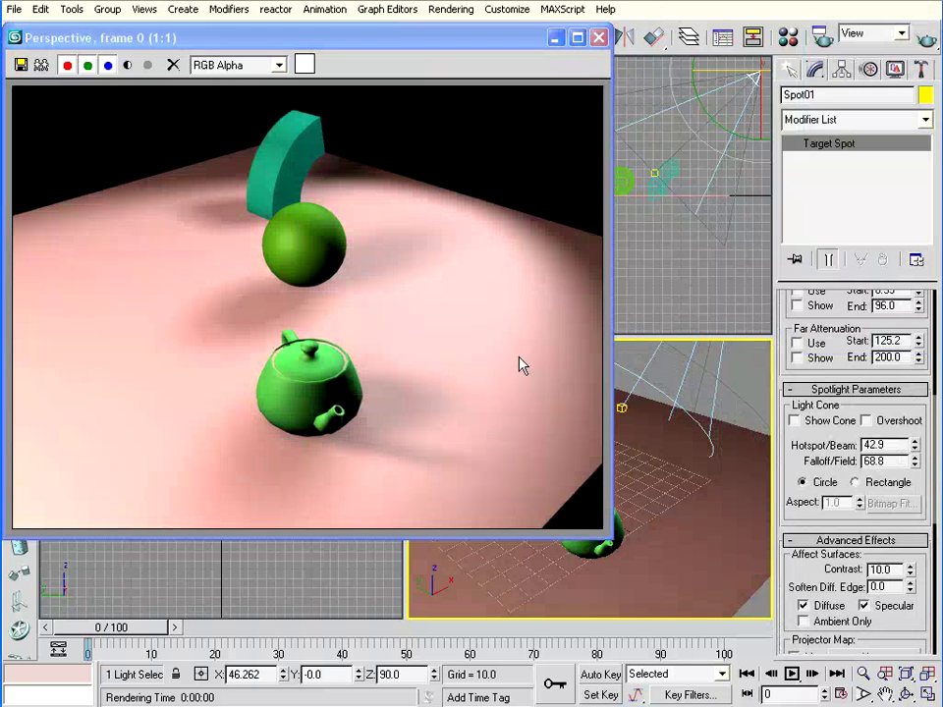
# Step: Narrow the hotspot to 27.7, dim the multiplier to 0.57, and re-render
pyautogui.click(599, 37)
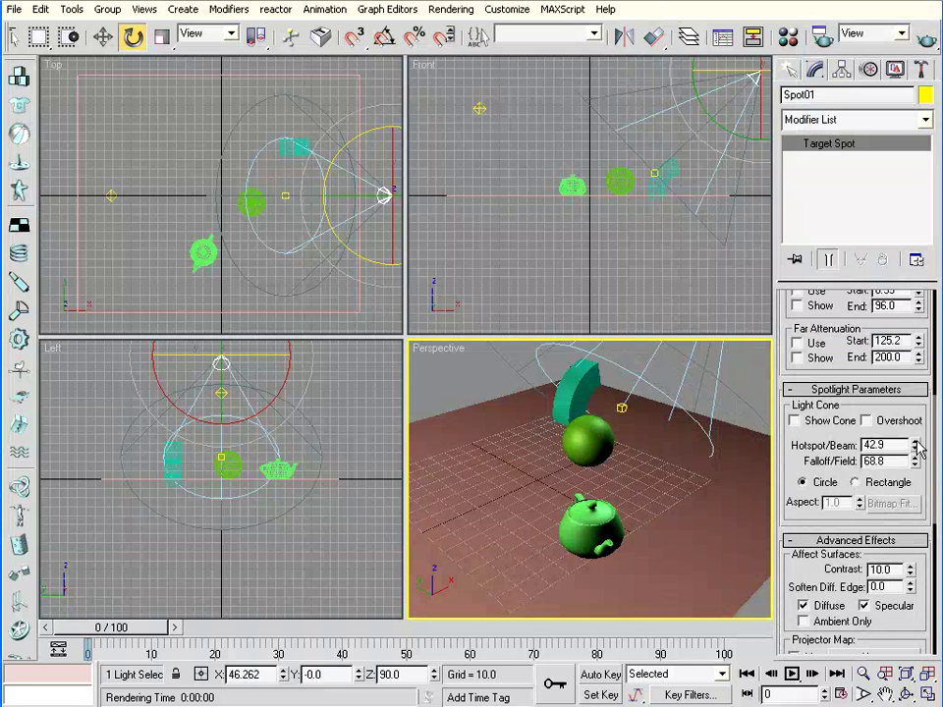
pyautogui.moveTo(917, 445); pyautogui.dragTo(914, 475)
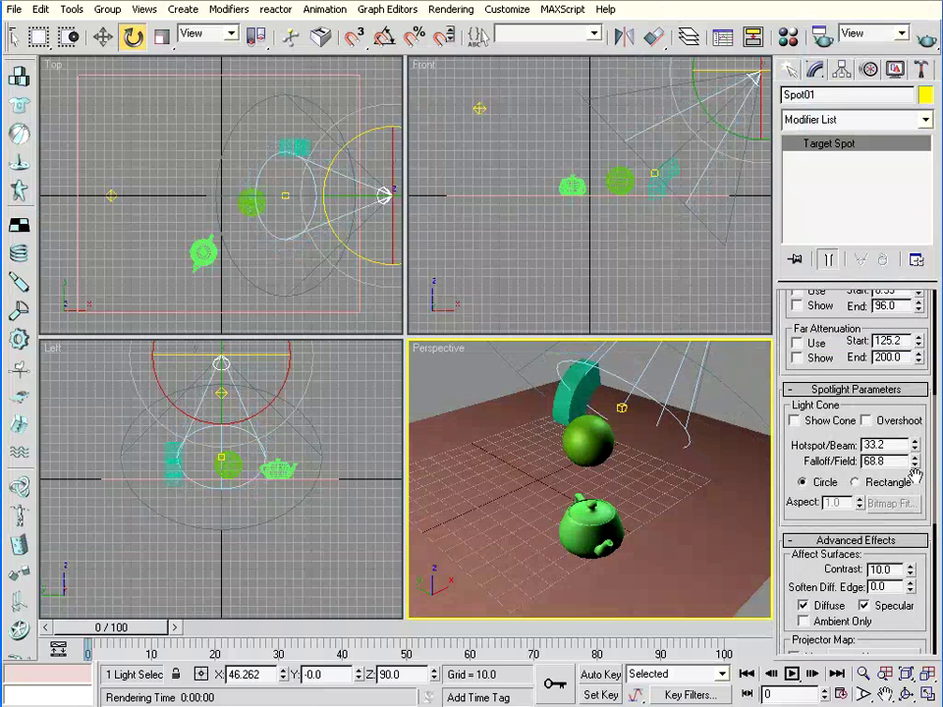
pyautogui.click(927, 41)
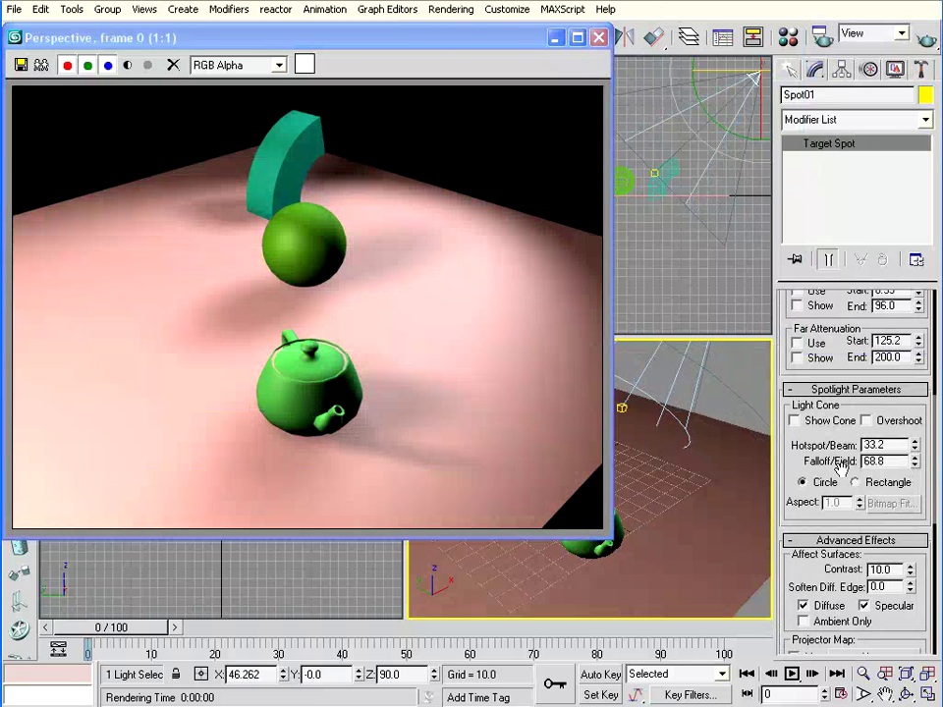
pyautogui.moveTo(916, 449); pyautogui.dragTo(916, 471)
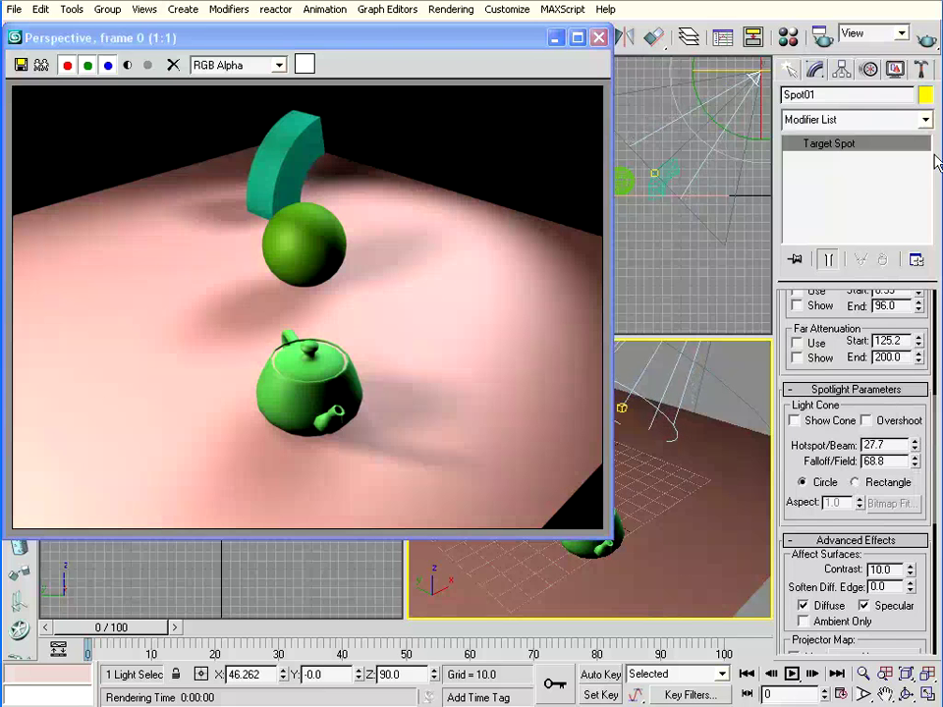
pyautogui.scroll(5, 852, 307)
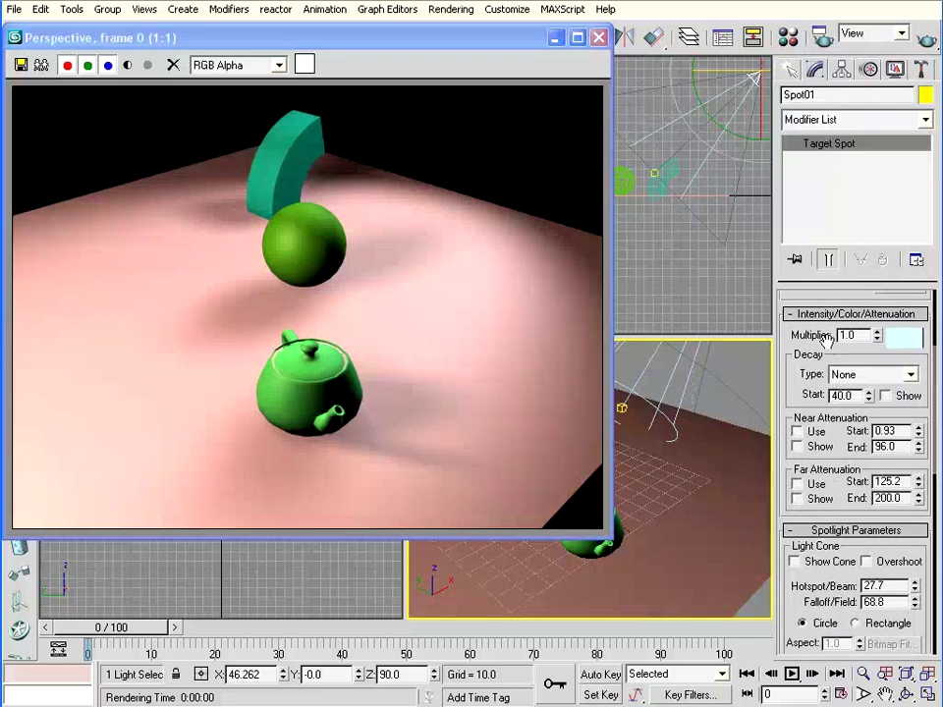
pyautogui.moveTo(879, 402); pyautogui.dragTo(877, 430)
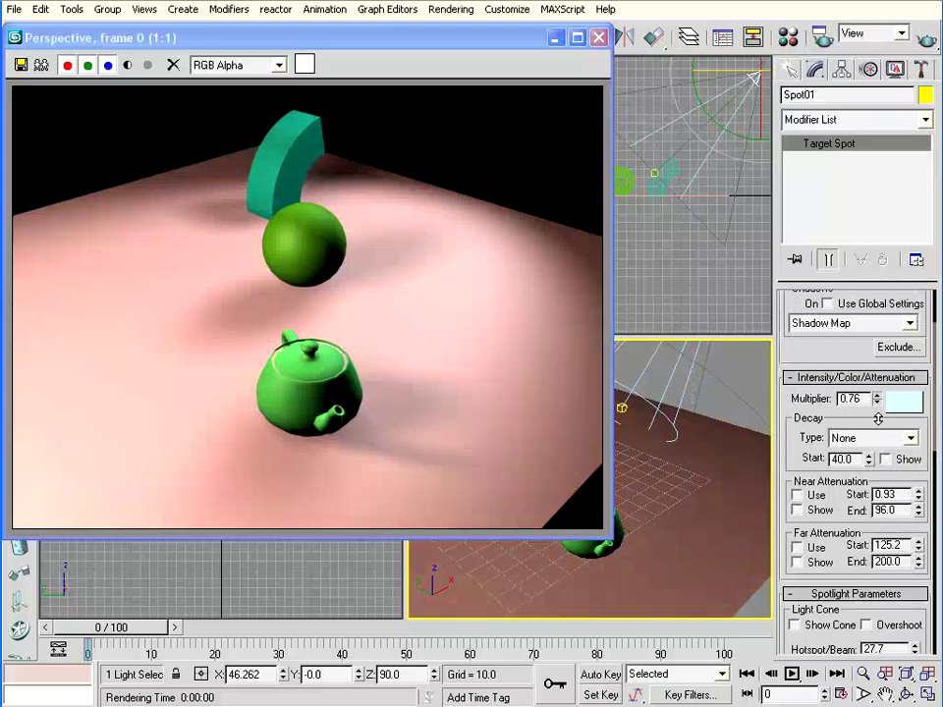
pyautogui.click(926, 41)
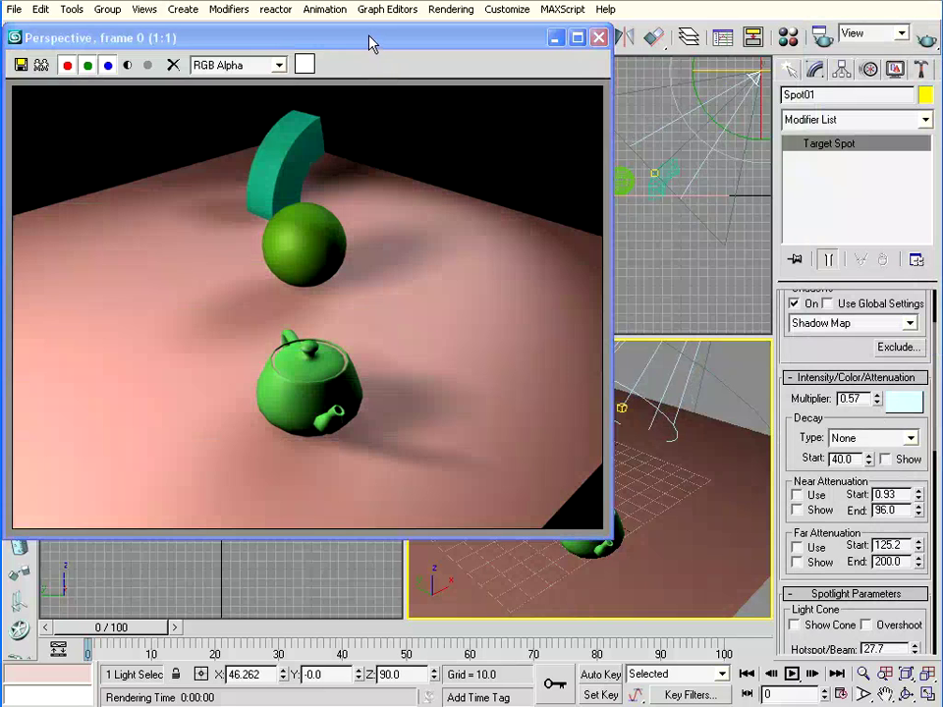
# Step: Select the ground plane Plane01 and open the Material Editor
pyautogui.click(696, 526)
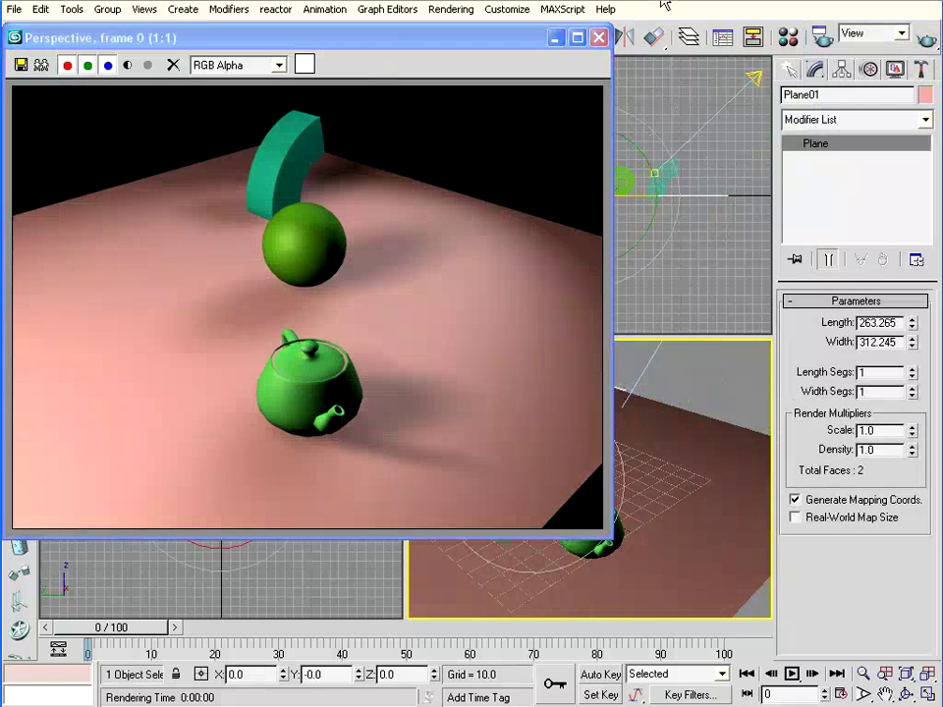
pyautogui.click(600, 37)
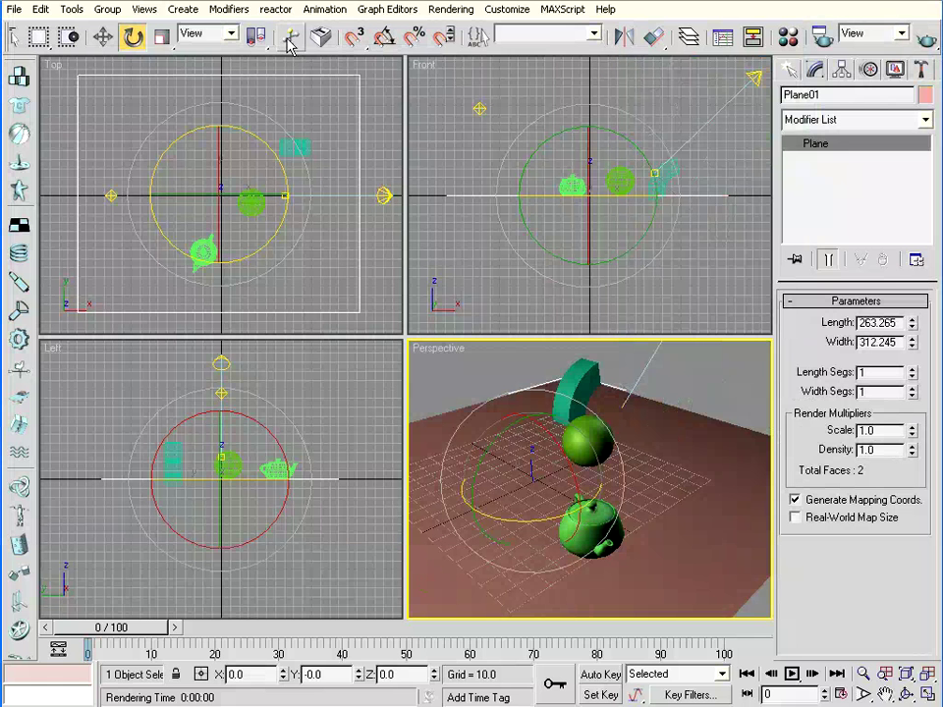
pyautogui.click(103, 36)
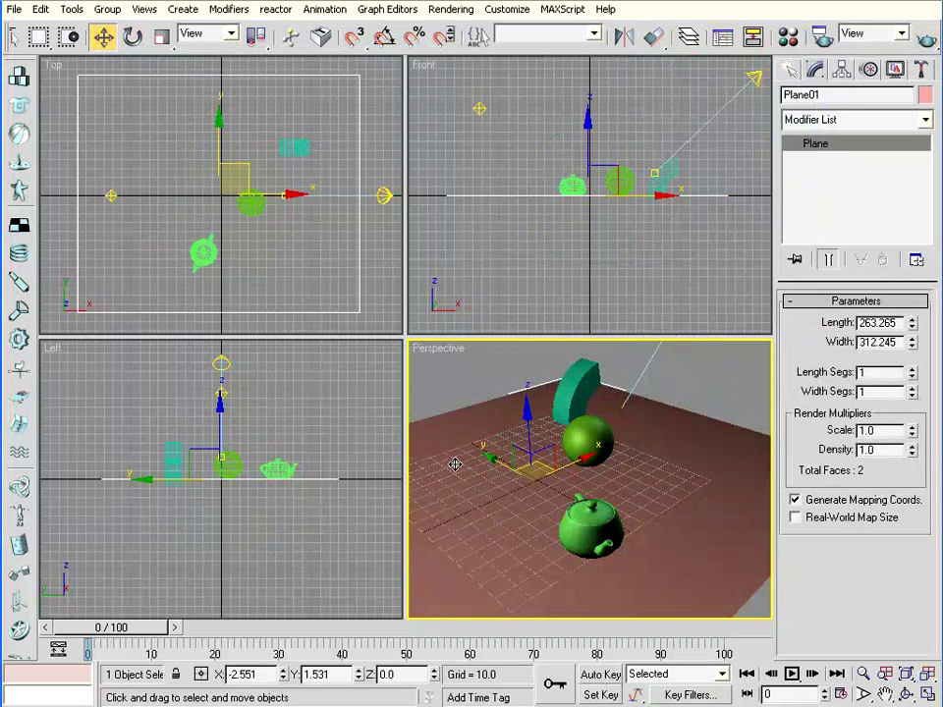
pyautogui.click(788, 37)
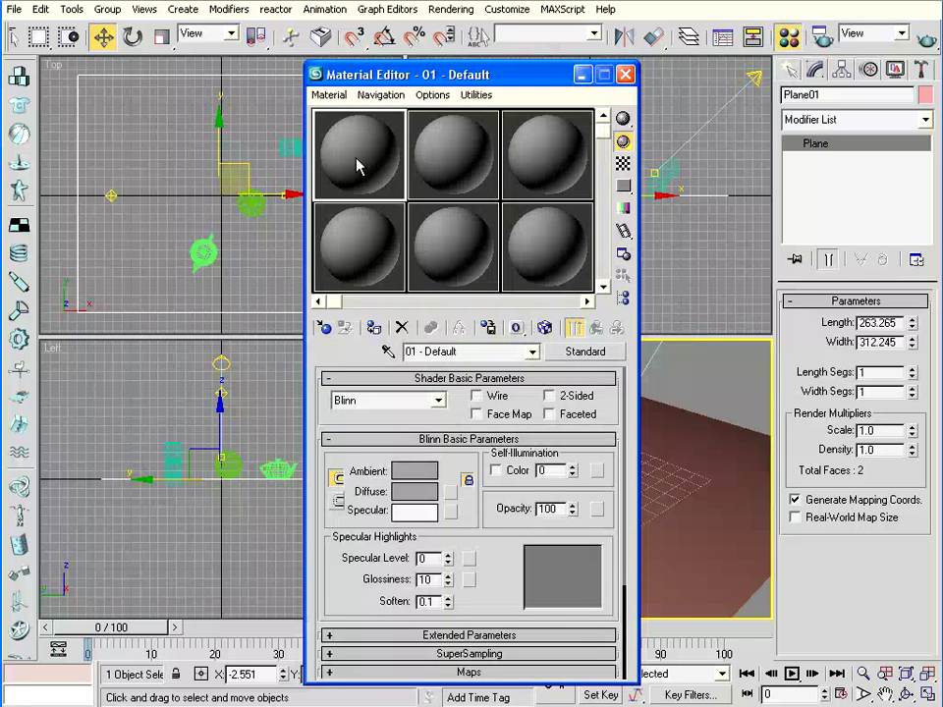
# Step: Give the material a Raytrace reflection map with a reflection amount of 15
pyautogui.click(470, 672)
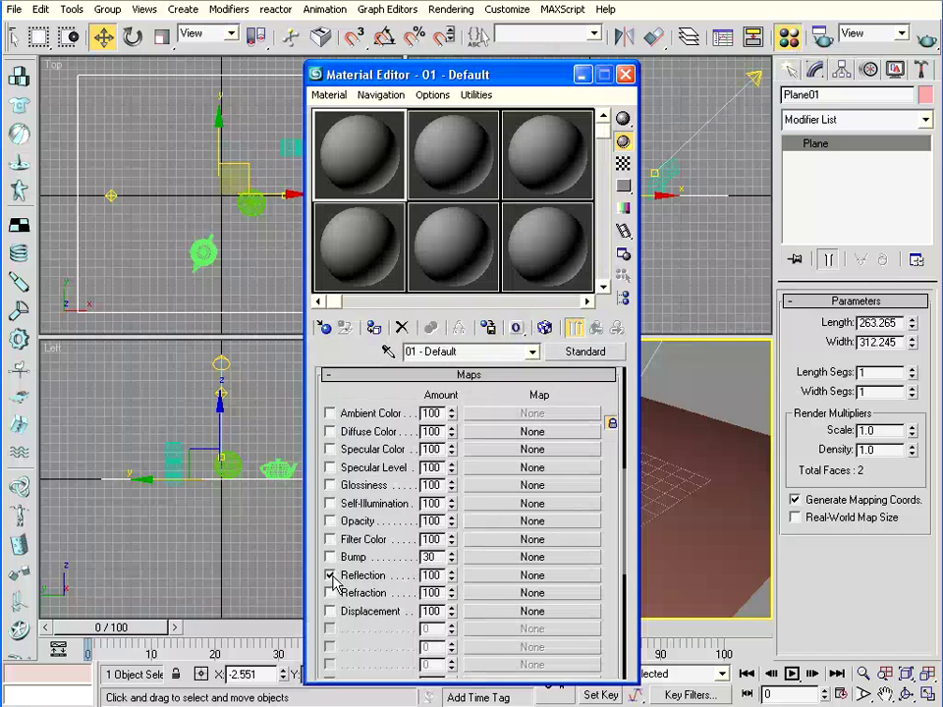
pyautogui.click(533, 575)
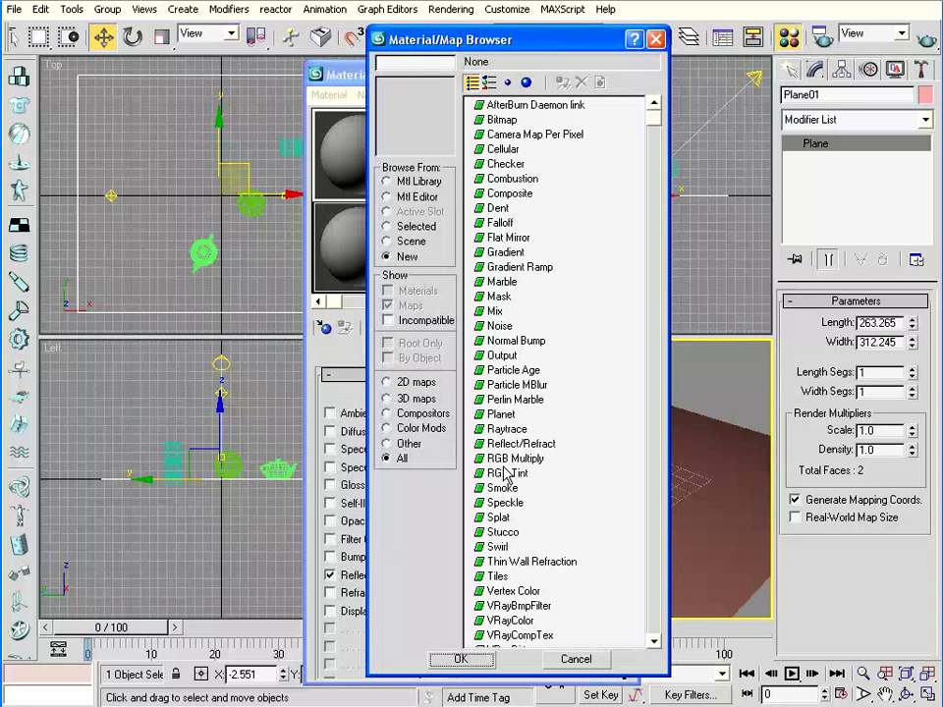
pyautogui.doubleClick(507, 429)
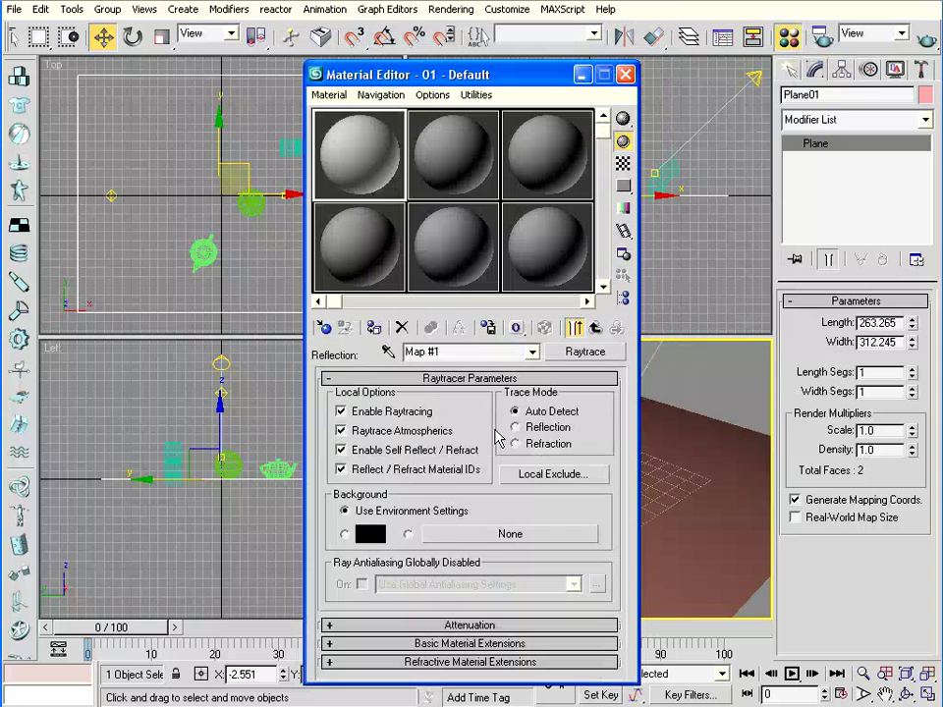
pyautogui.click(587, 330)
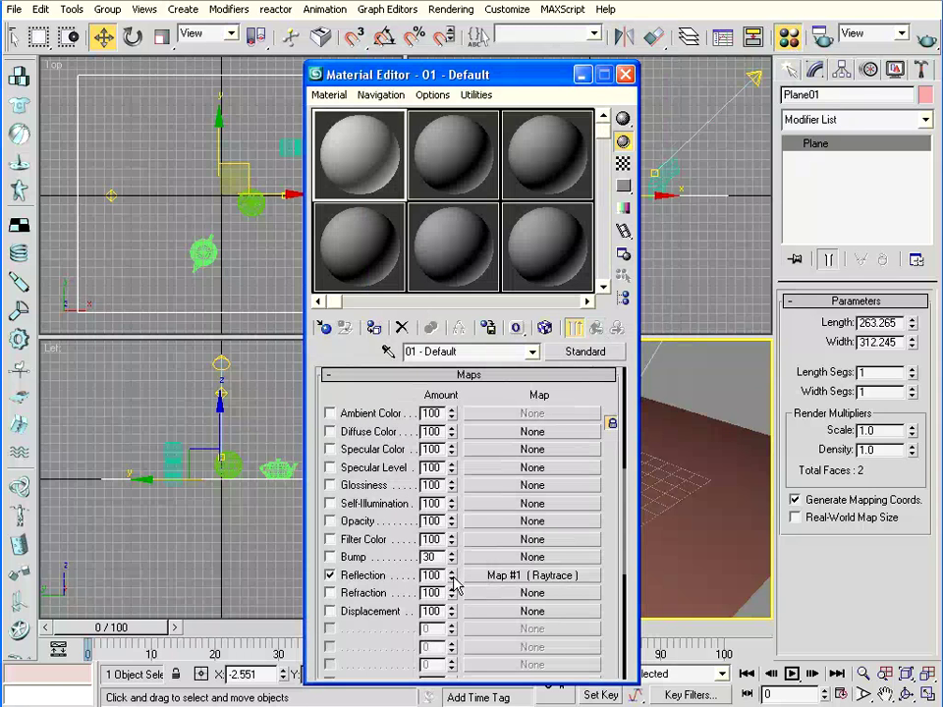
pyautogui.moveTo(451, 579); pyautogui.dragTo(451, 647)
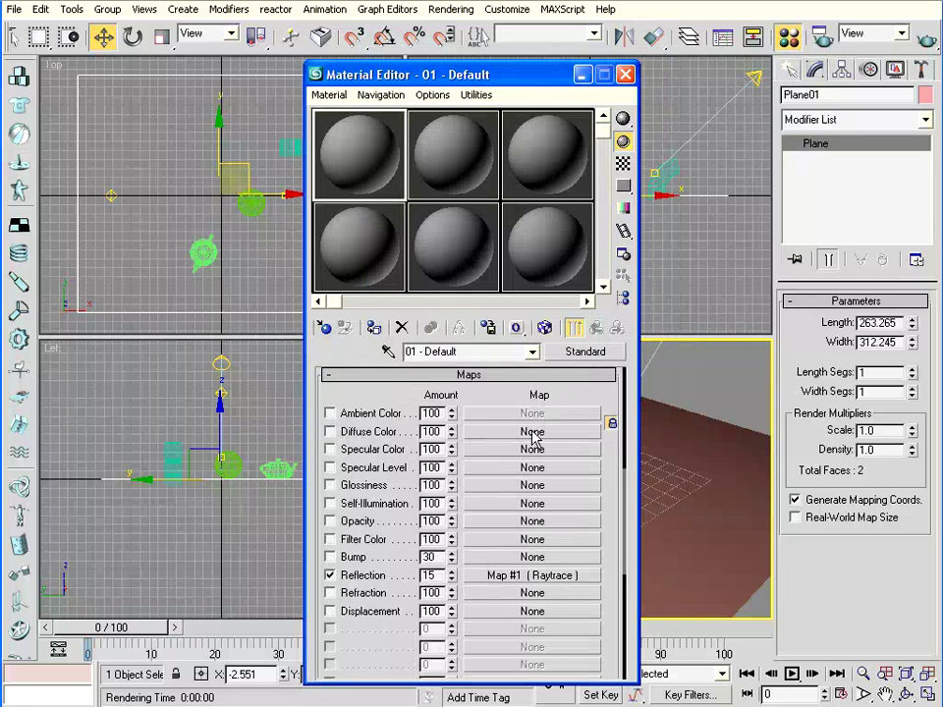
# Step: Set the material's diffuse colour to light peach, RGB 236/203/168
pyautogui.scroll(5, 425, 501)
pyautogui.click(424, 497)
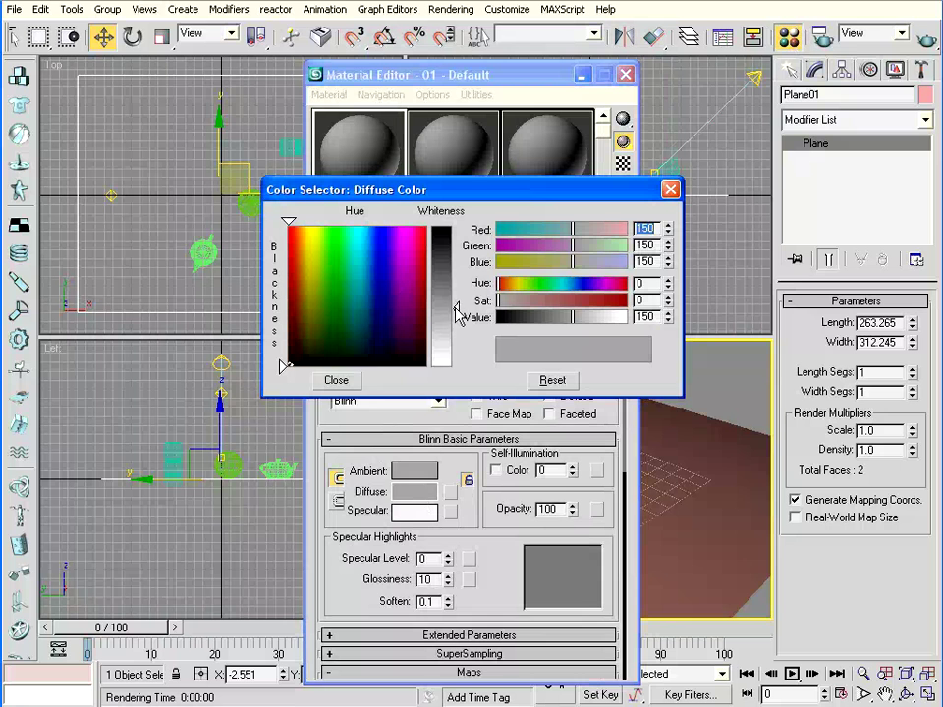
pyautogui.moveTo(300, 298); pyautogui.dragTo(302, 272)
pyautogui.moveTo(455, 330); pyautogui.dragTo(455, 321)
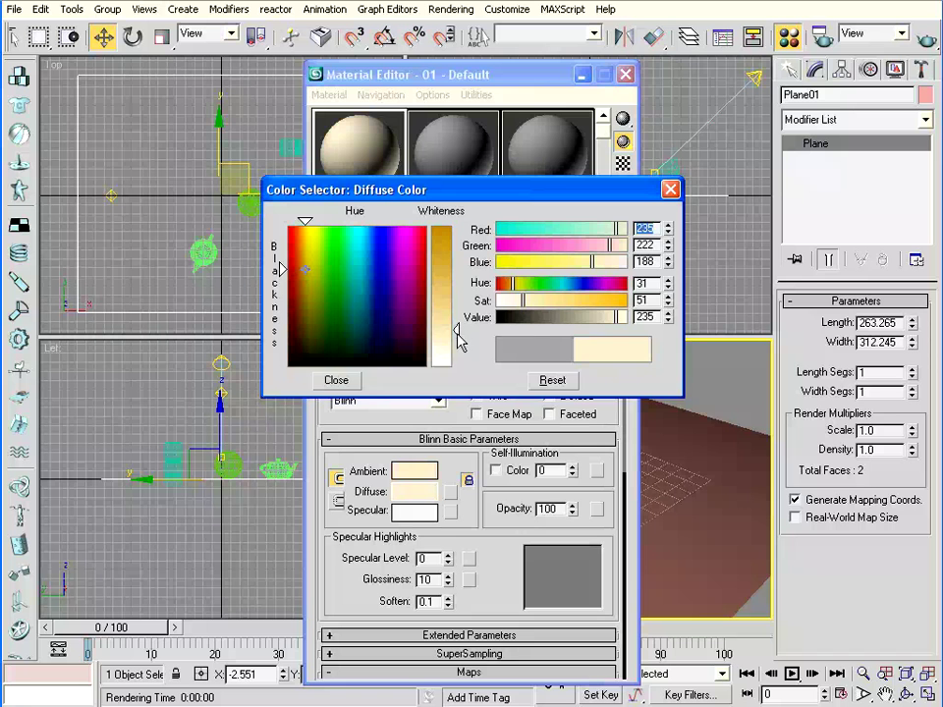
pyautogui.moveTo(306, 269); pyautogui.dragTo(301, 256)
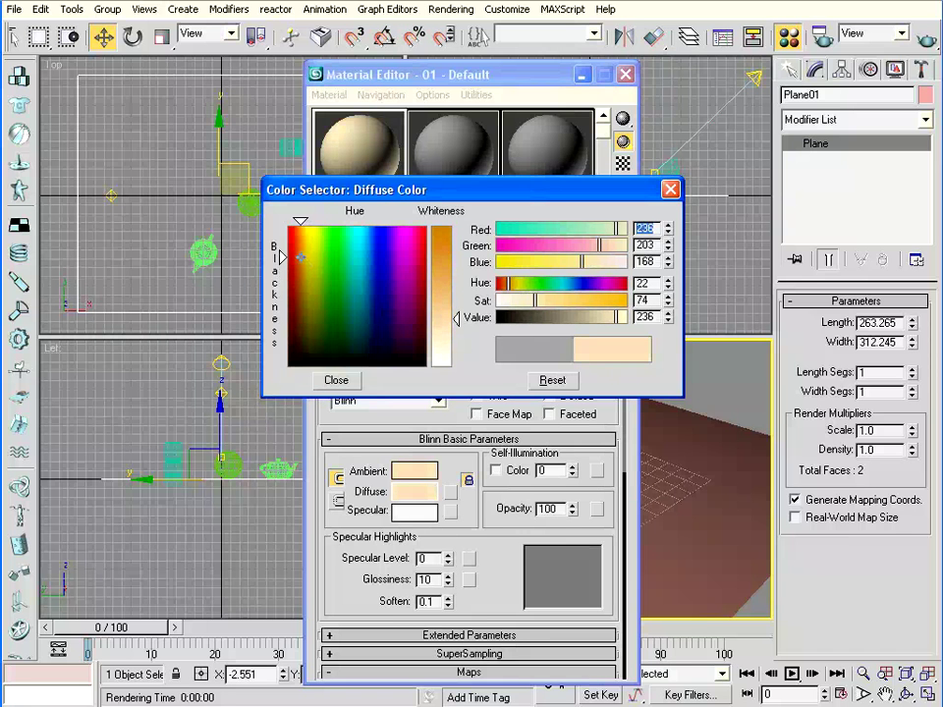
pyautogui.click(336, 380)
# Step: Set Specular Level 33 and Glossiness 16, show it in viewport, and assign it to the plane
pyautogui.moveTo(497, 569); pyautogui.dragTo(448, 482)
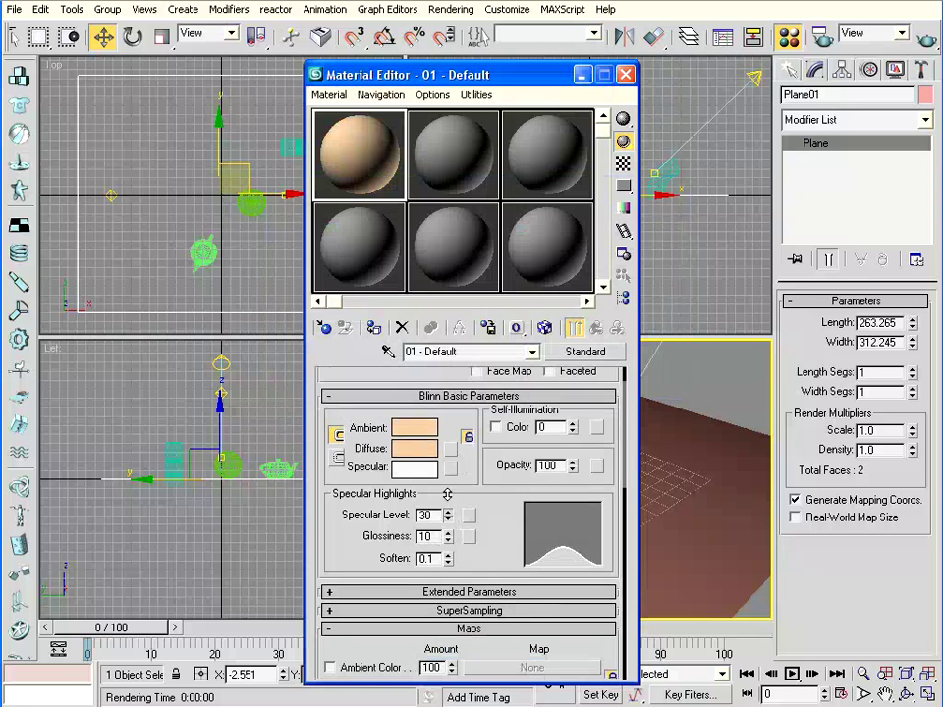
pyautogui.moveTo(447, 543); pyautogui.dragTo(447, 537)
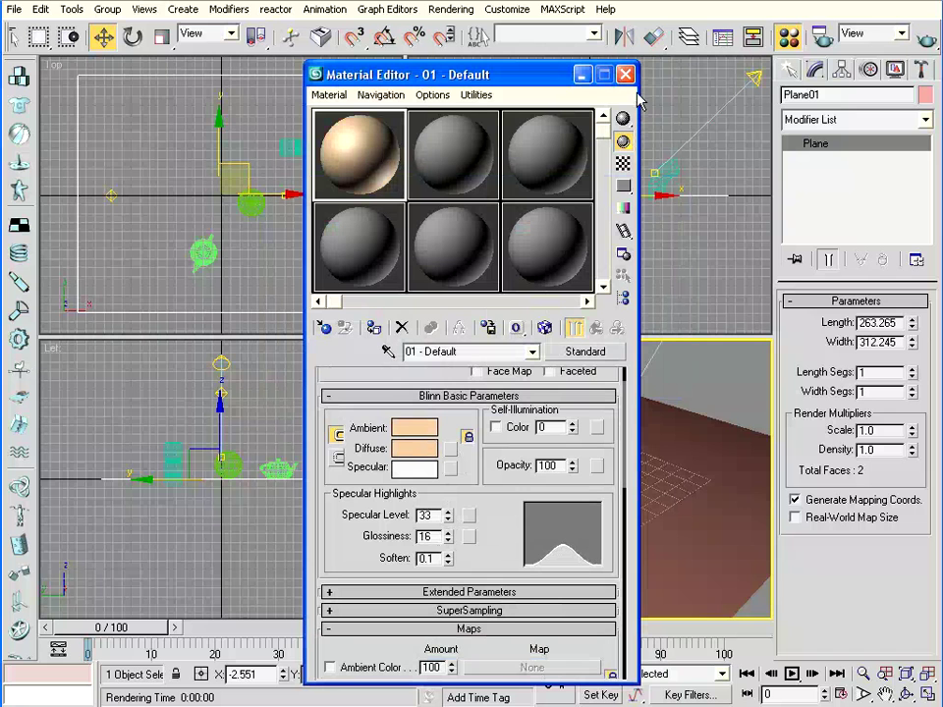
pyautogui.click(546, 328)
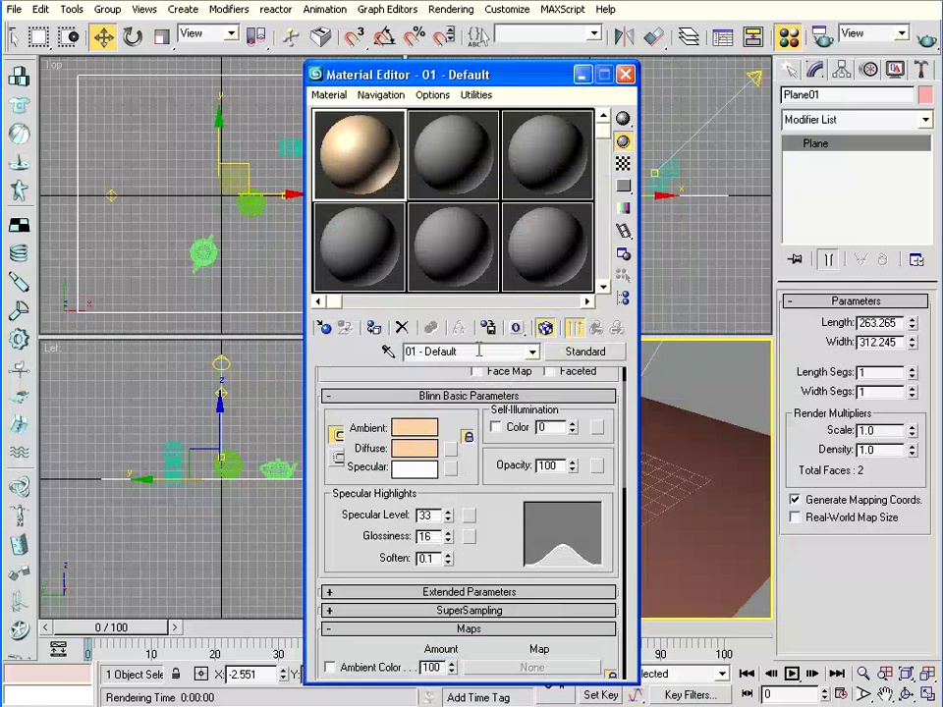
pyautogui.click(375, 328)
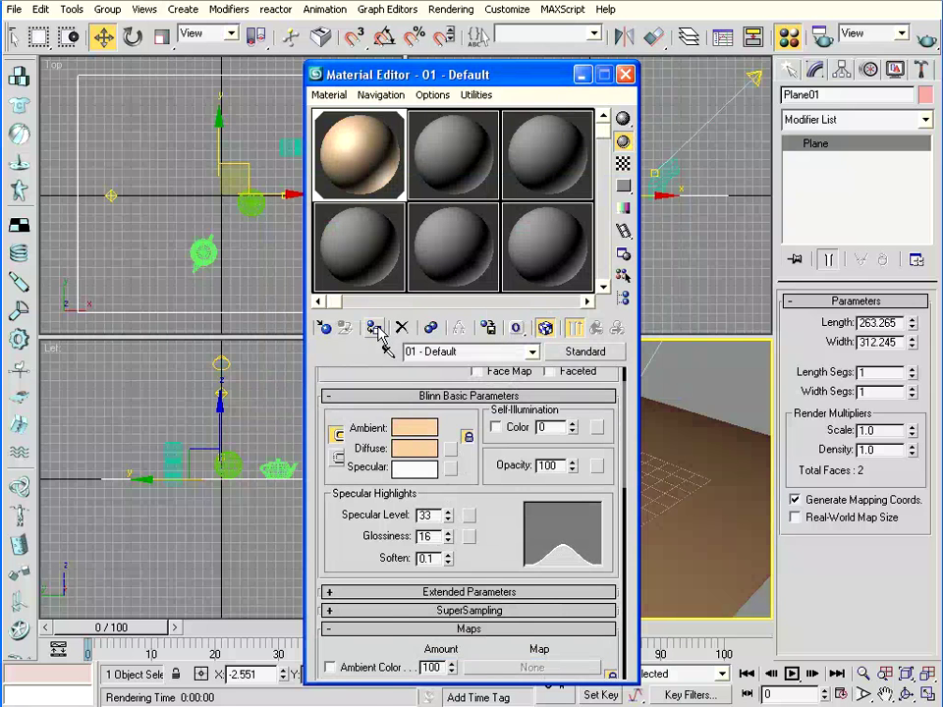
pyautogui.click(625, 75)
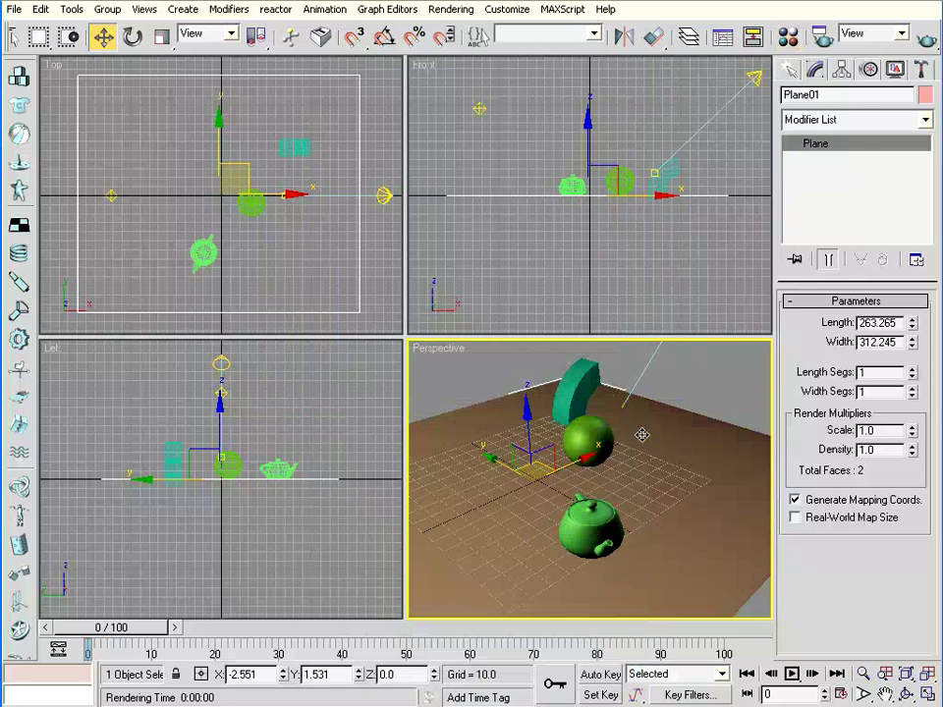
# Step: Render the peach floor, raise its reflection amount to 38, and re-render
pyautogui.click(926, 41)
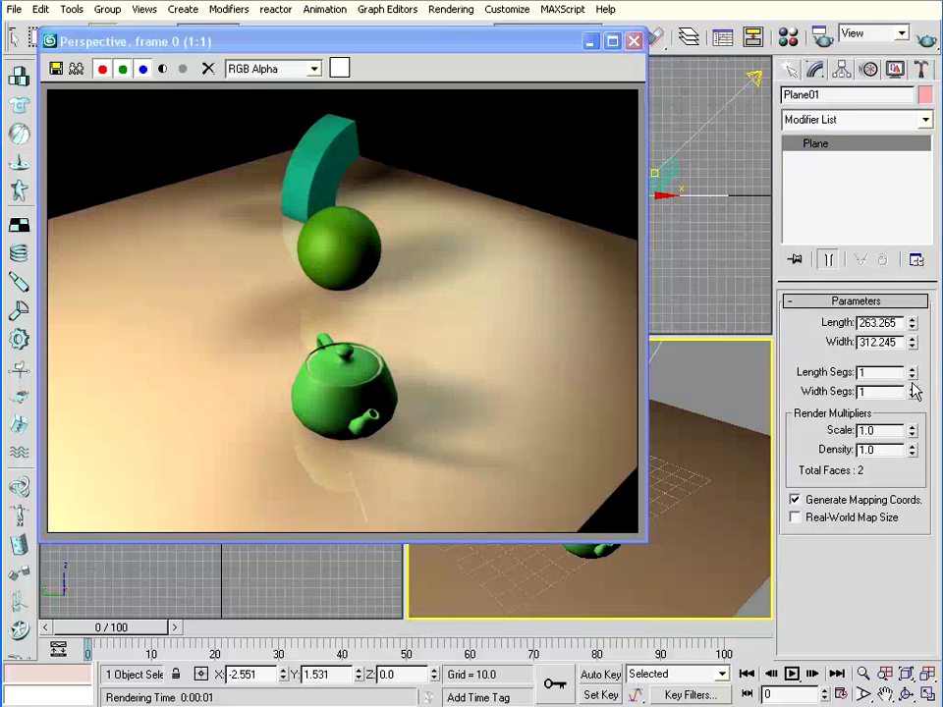
pyautogui.click(789, 37)
pyautogui.scroll(-3, 501, 448)
pyautogui.scroll(-1, 501, 387)
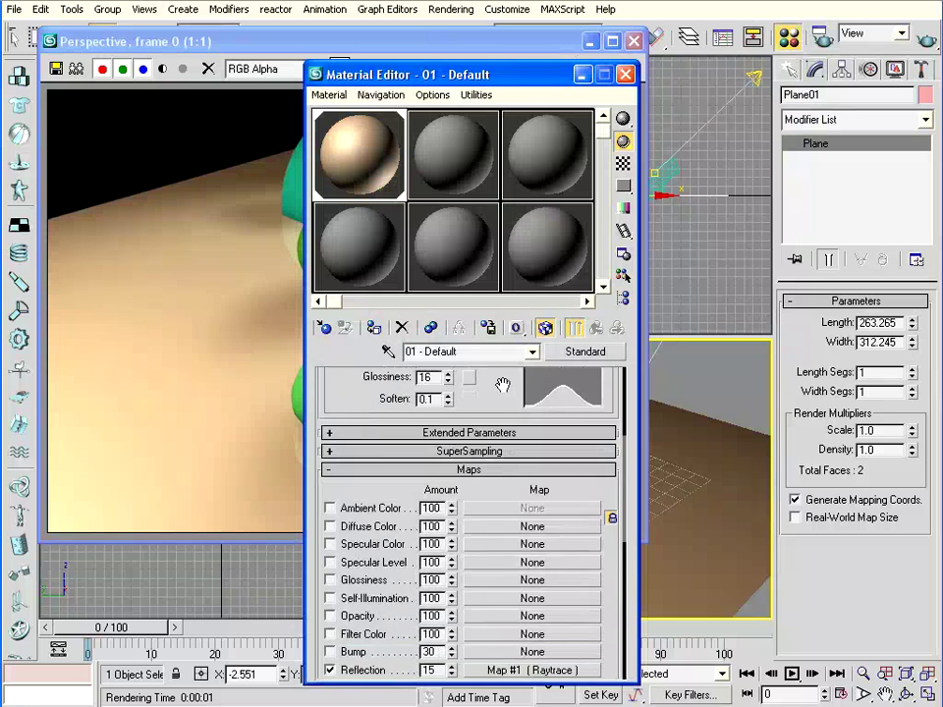
pyautogui.scroll(-1, 499, 328)
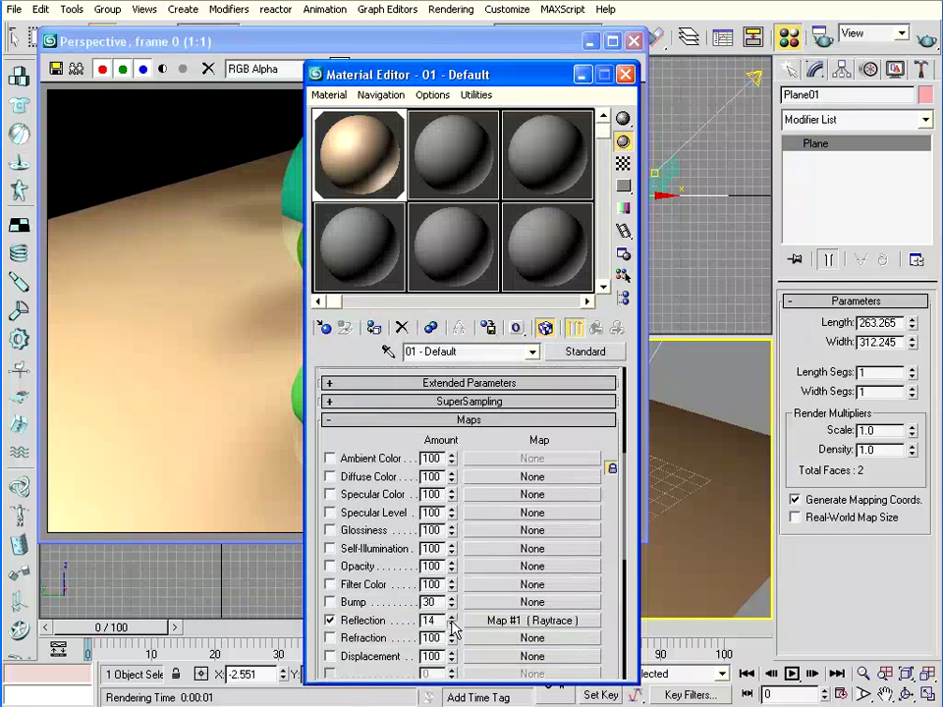
pyautogui.moveTo(451, 622); pyautogui.dragTo(452, 603)
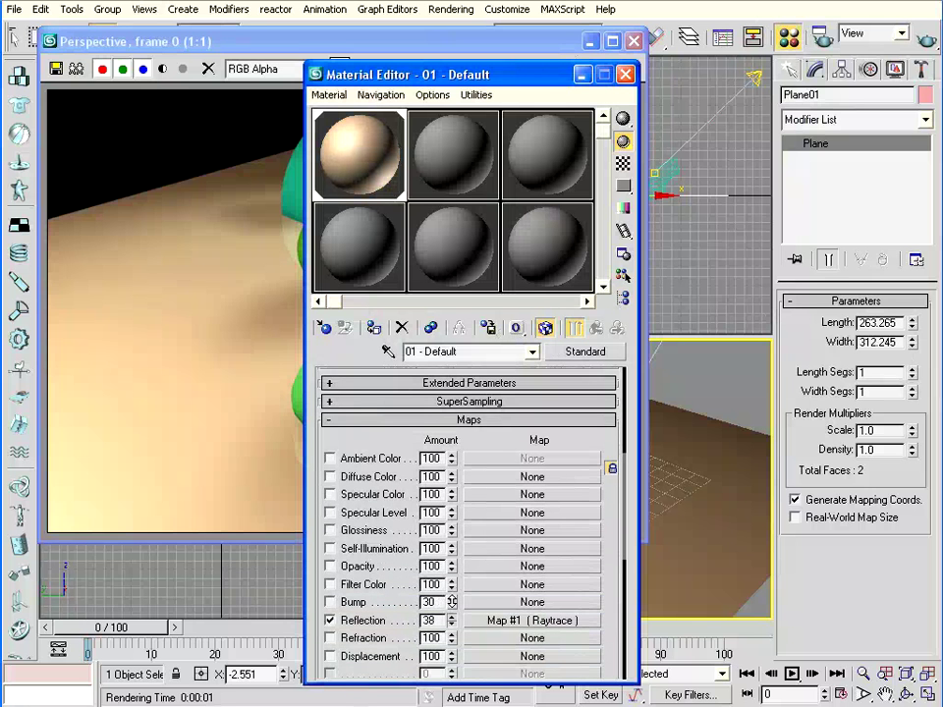
pyautogui.click(926, 39)
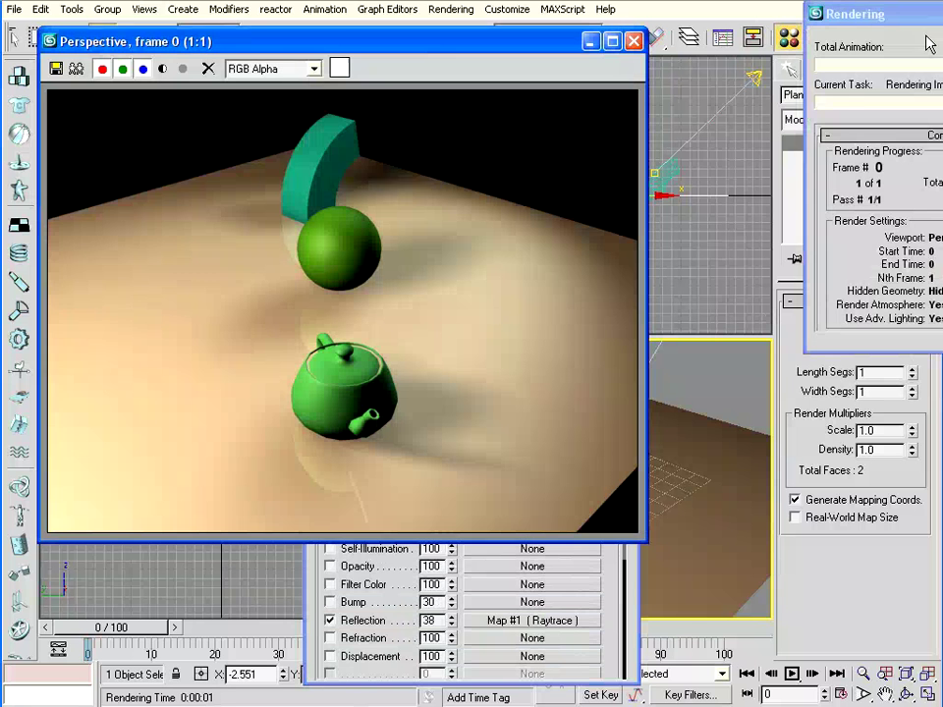
pyautogui.moveTo(320, 42); pyautogui.dragTo(302, 45)
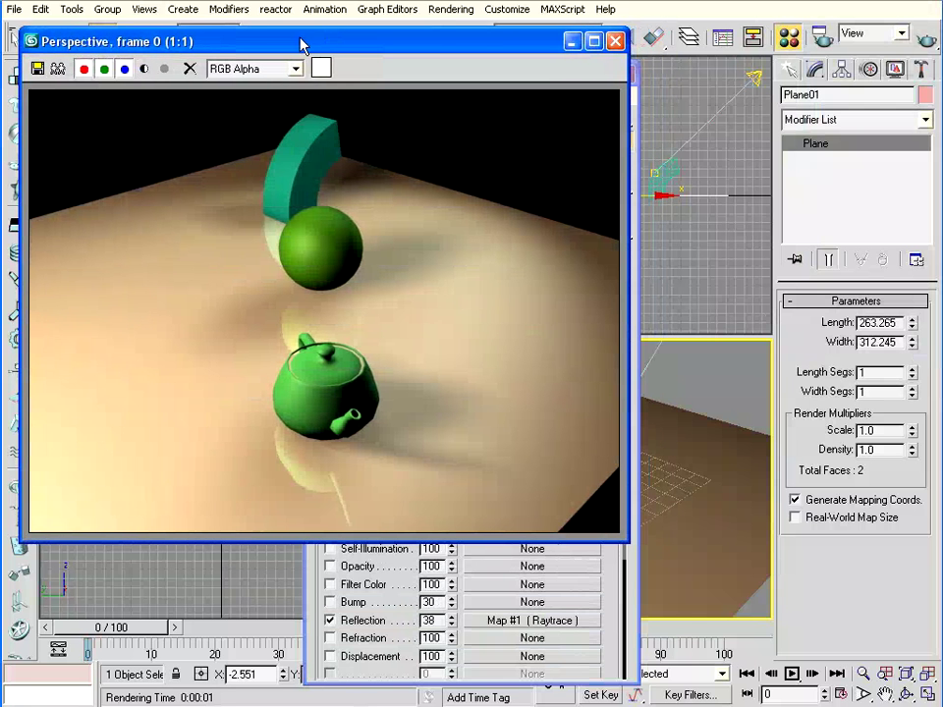